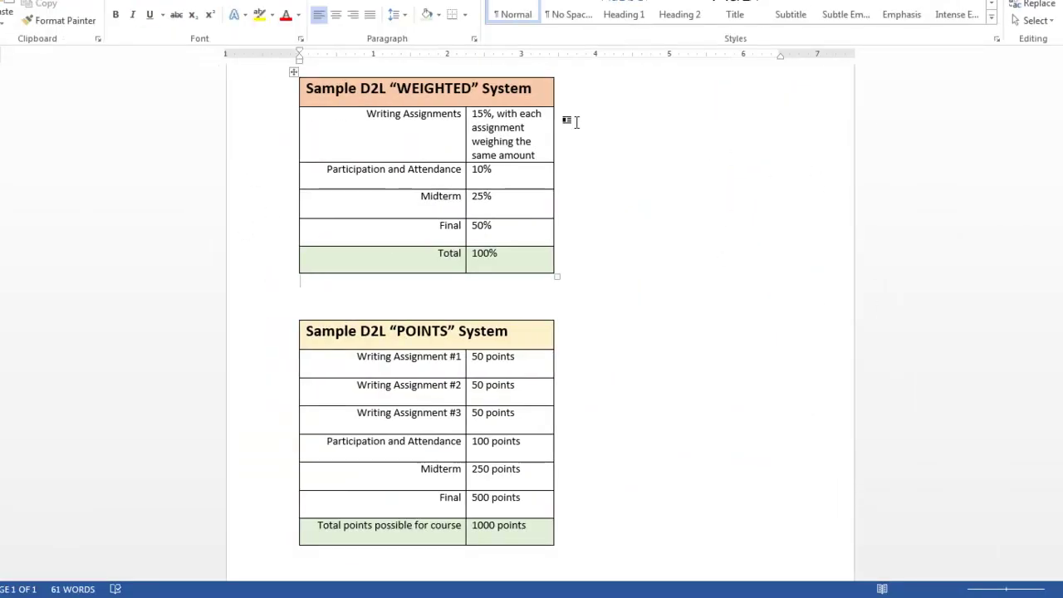
Switch from the Word document to the course site and open the gradebook's calculation options.
{"action": "left_click", "coordinate": [377, 298]}
{"action": "key", "text": "super+Down"}
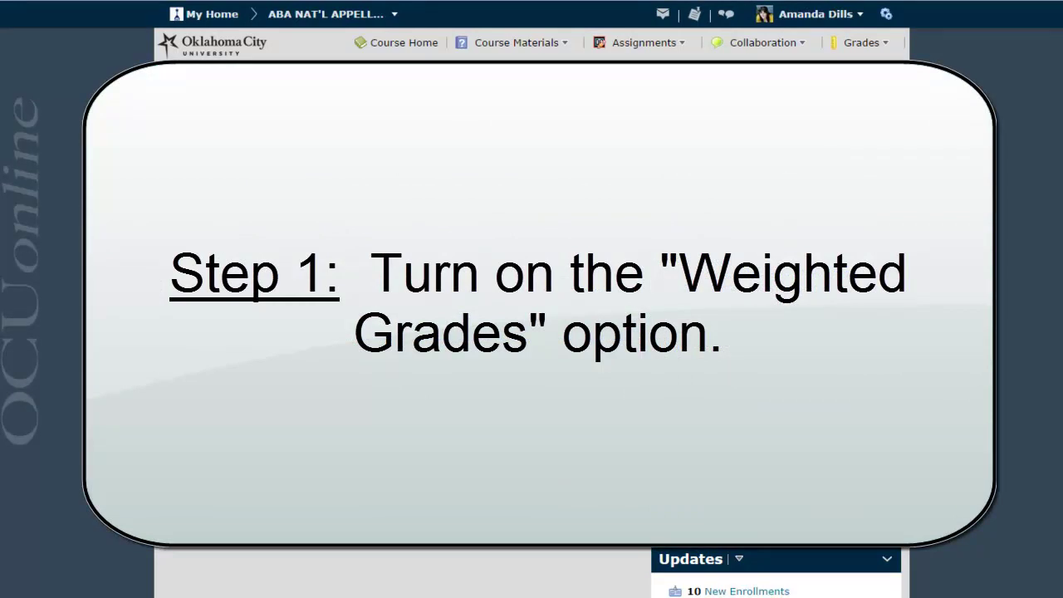
{"action": "left_click", "coordinate": [857, 45]}
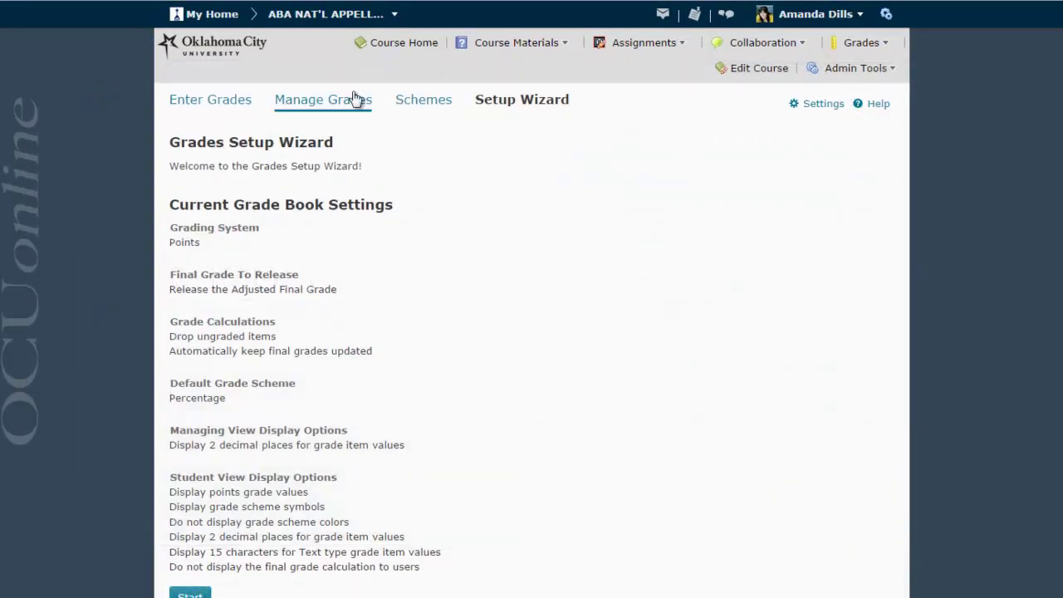
{"action": "left_click", "coordinate": [310, 106]}
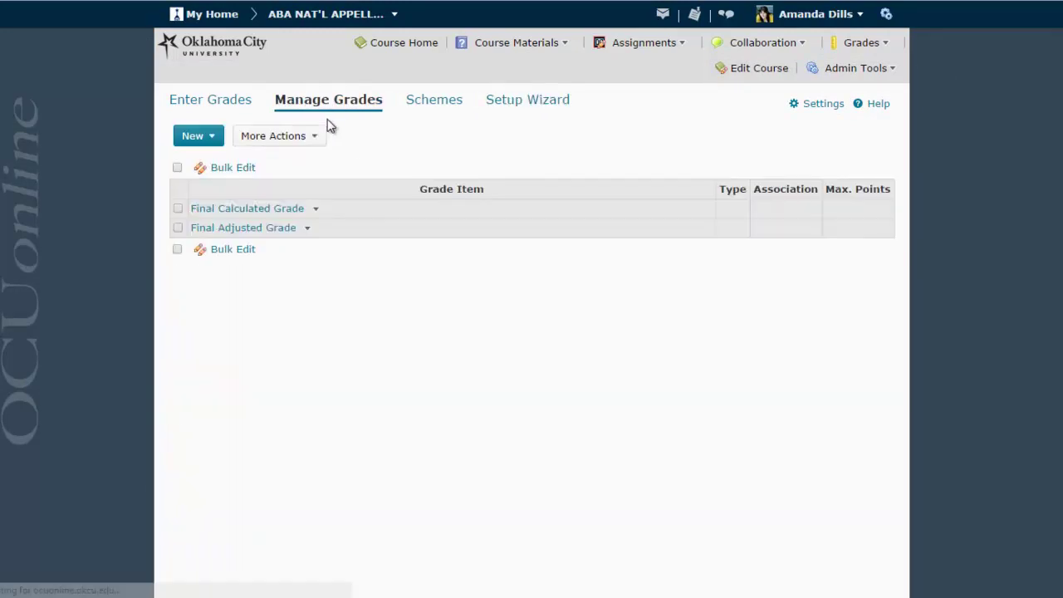
{"action": "left_click", "coordinate": [823, 106]}
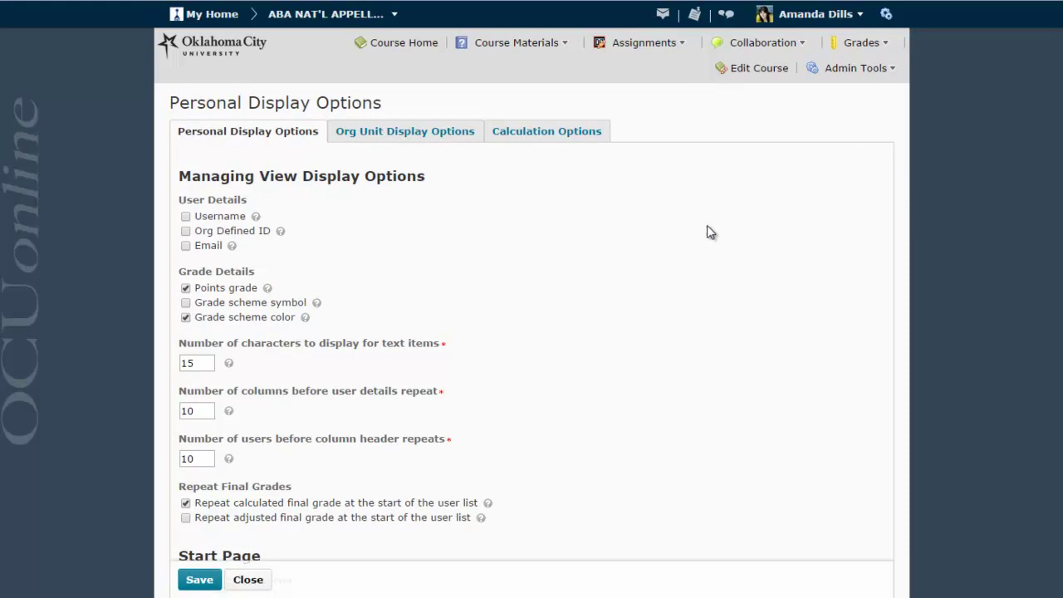
{"action": "left_click", "coordinate": [529, 135]}
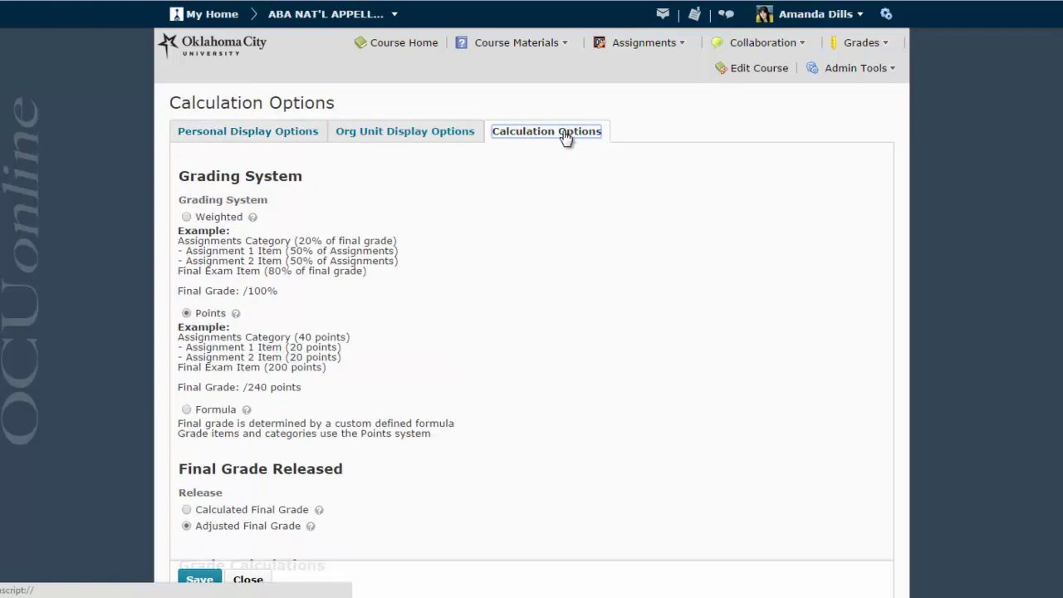
Change the grading system to Weighted, read its help explanation, save and confirm the change, and close the settings.
{"action": "left_click", "coordinate": [188, 218]}
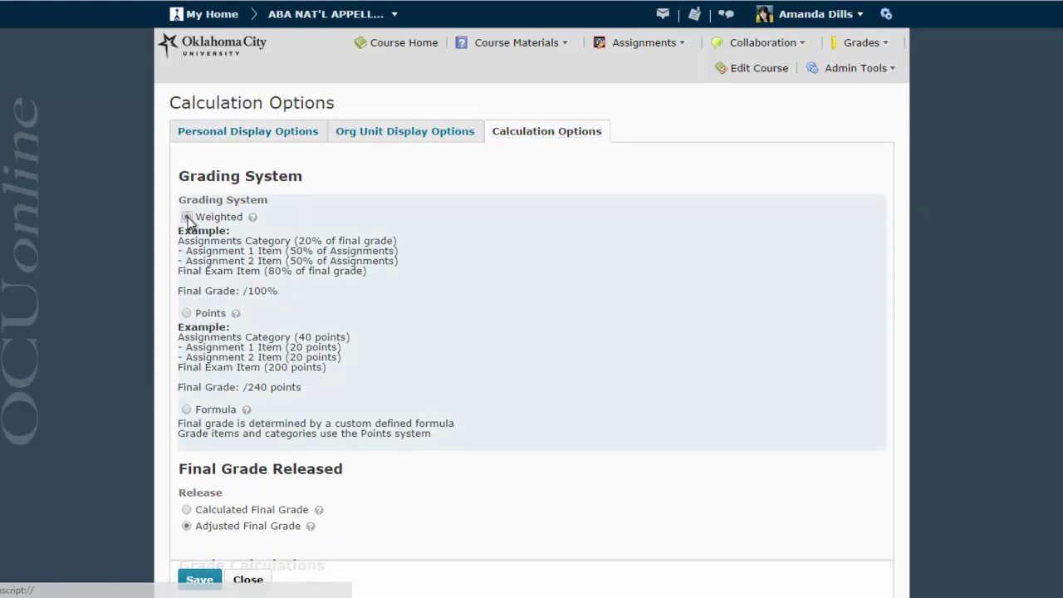
{"action": "left_click", "coordinate": [252, 217]}
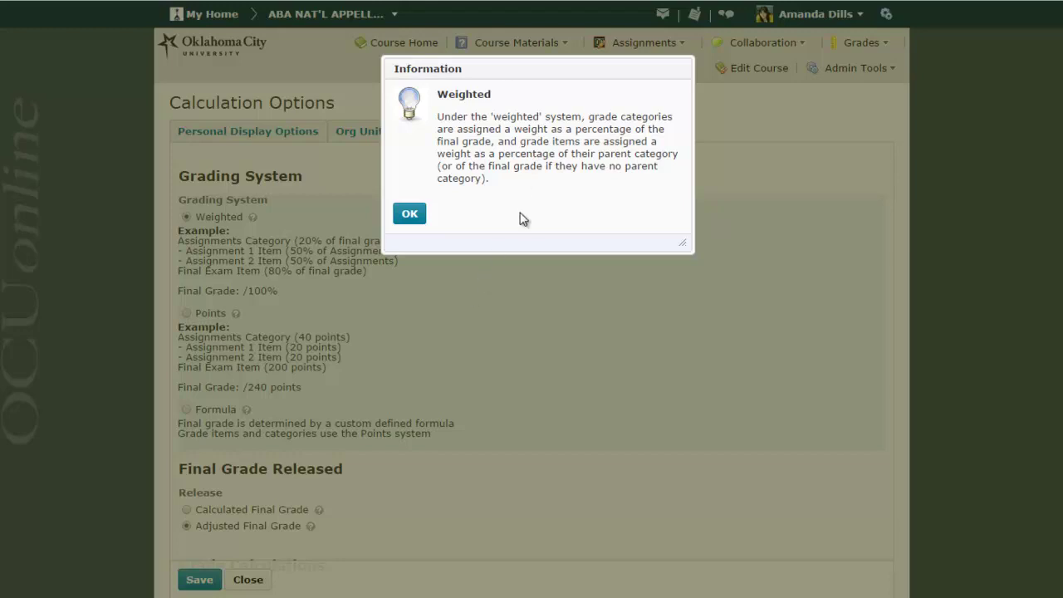
{"action": "left_click", "coordinate": [408, 214]}
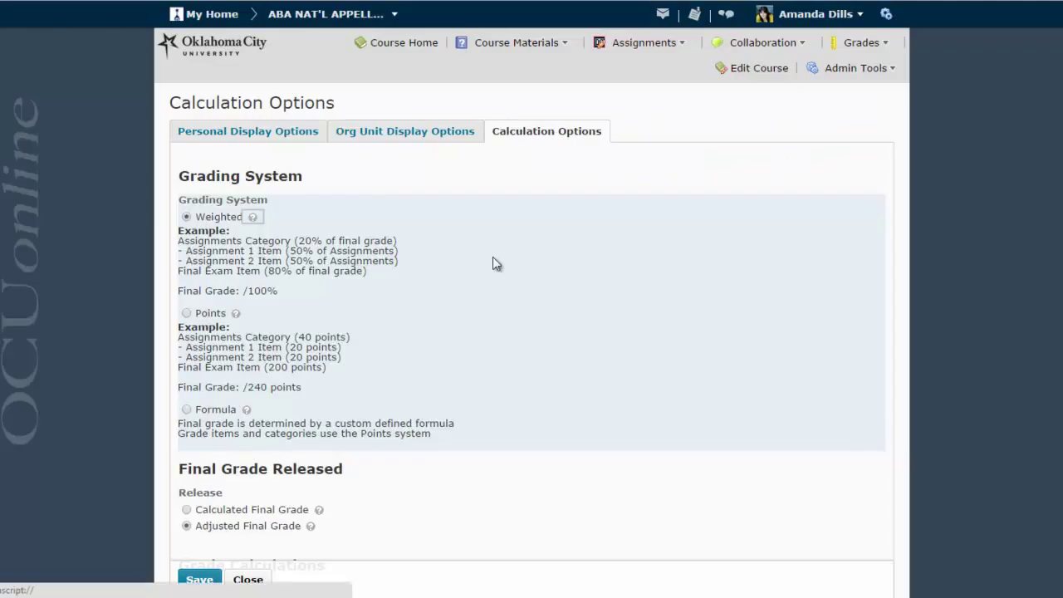
{"action": "scroll", "coordinate": [467, 404], "scroll_direction": "down", "scroll_amount": 2}
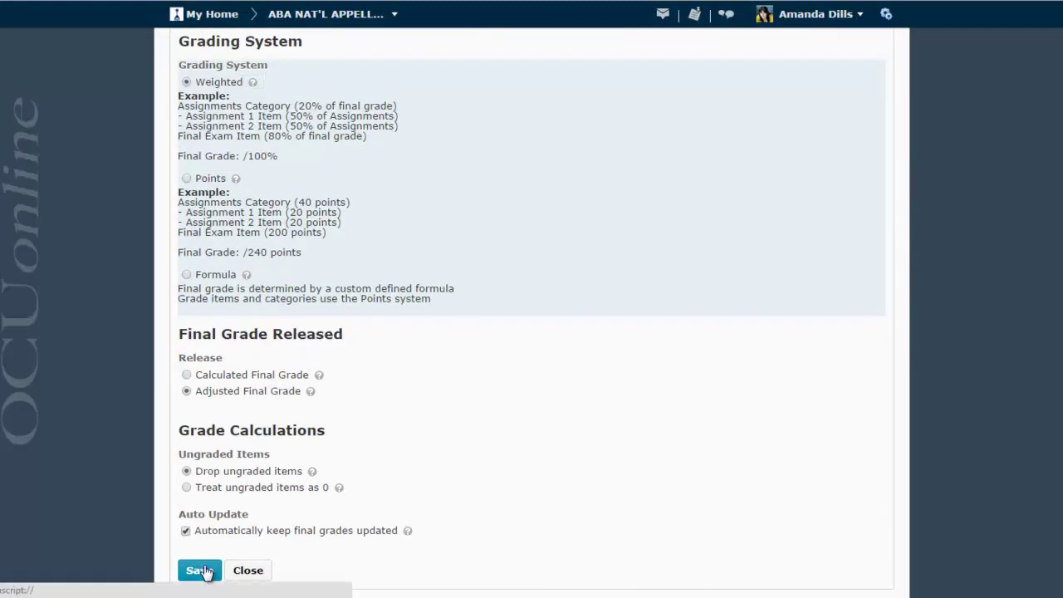
{"action": "left_click", "coordinate": [203, 569]}
{"action": "left_click", "coordinate": [409, 152]}
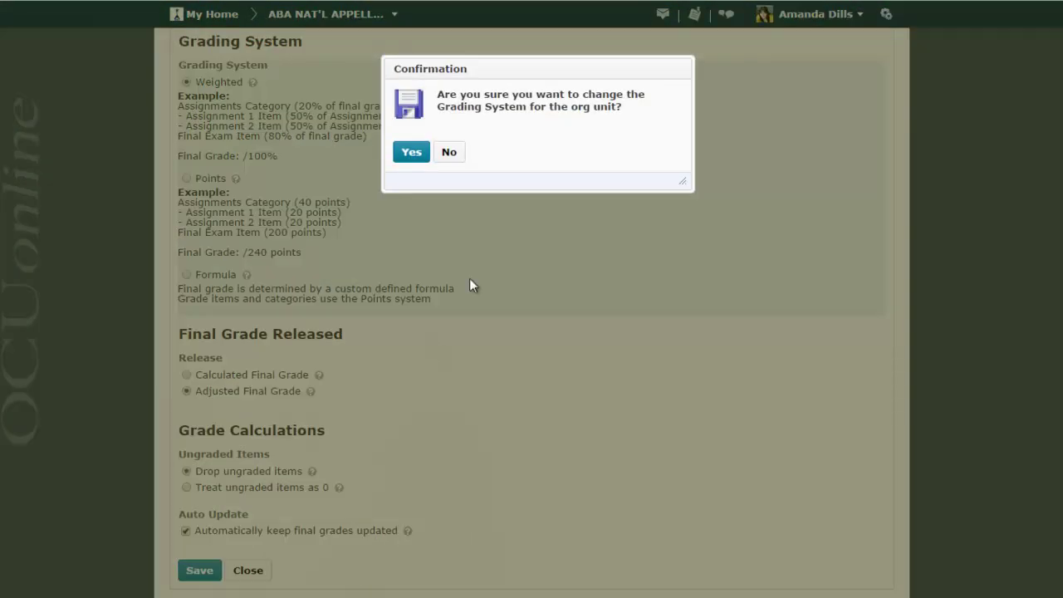
{"action": "left_click", "coordinate": [409, 152]}
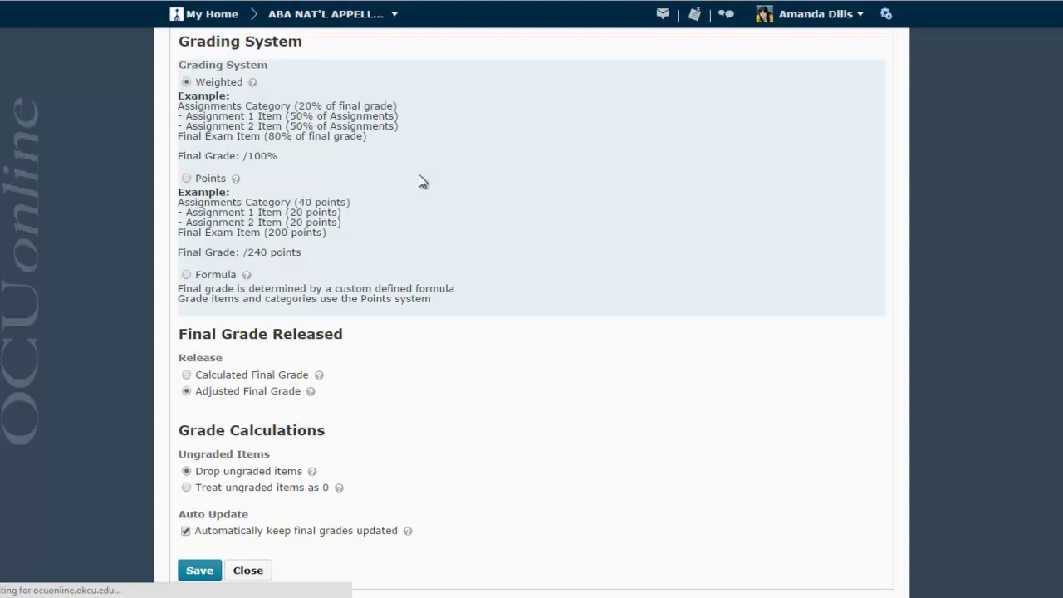
{"action": "left_click", "coordinate": [248, 579]}
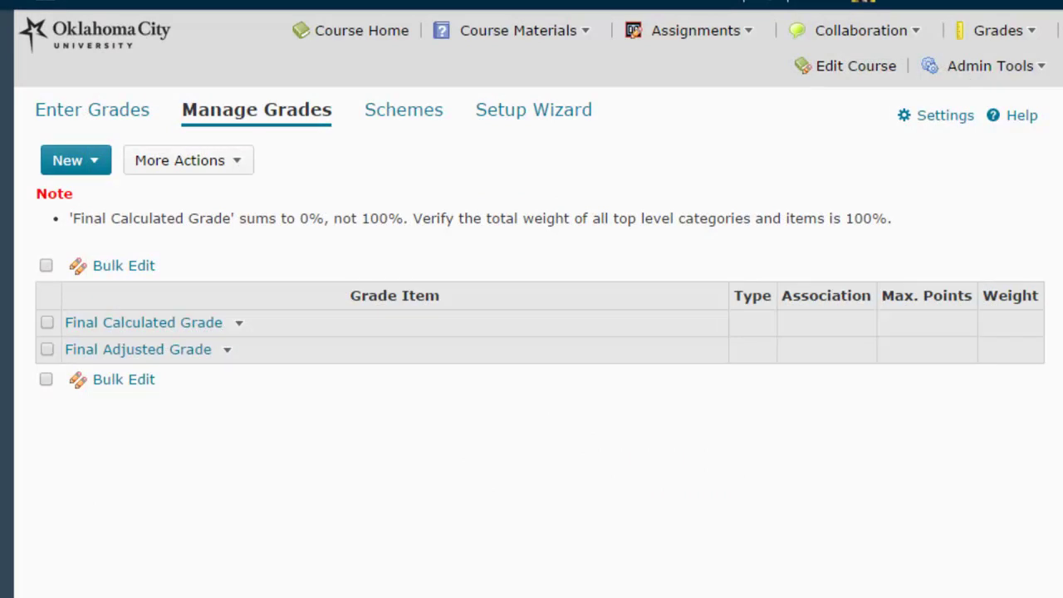
Consult the sample weighted system table in Word, and start a numeric grade item named Midterm in the gradebook.
{"action": "key", "text": "alt+Tab"}
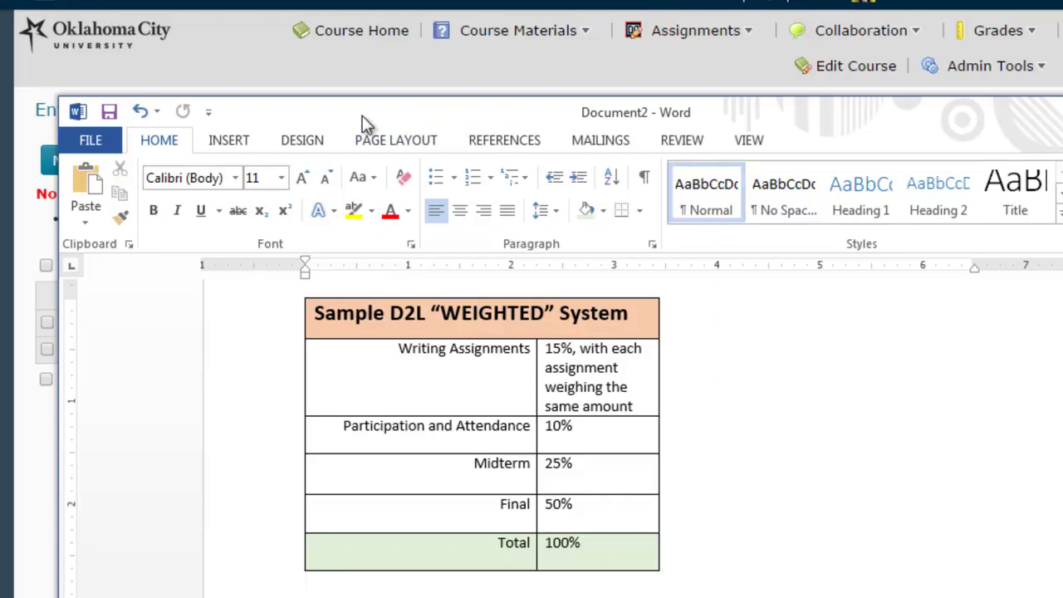
{"action": "left_click_drag", "start_coordinate": [370, 114], "coordinate": [1061, 116]}
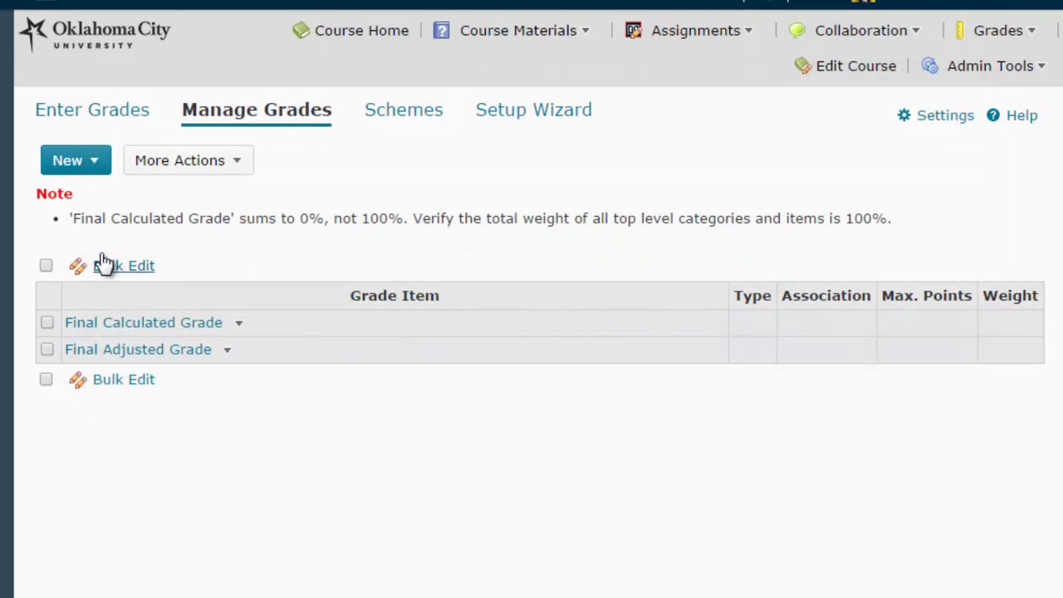
{"action": "left_click", "coordinate": [91, 166]}
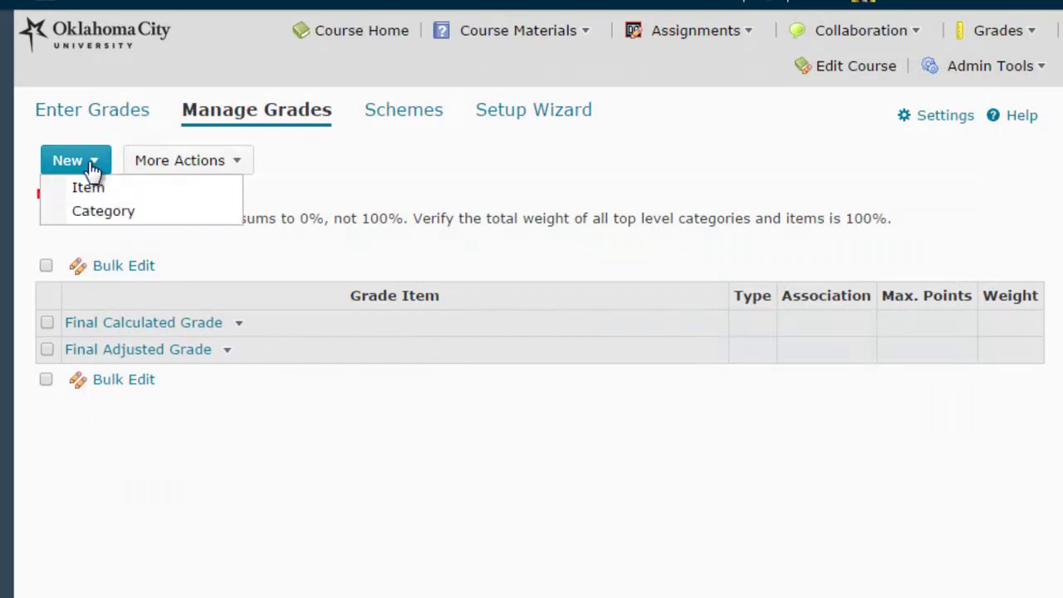
{"action": "left_click", "coordinate": [139, 188]}
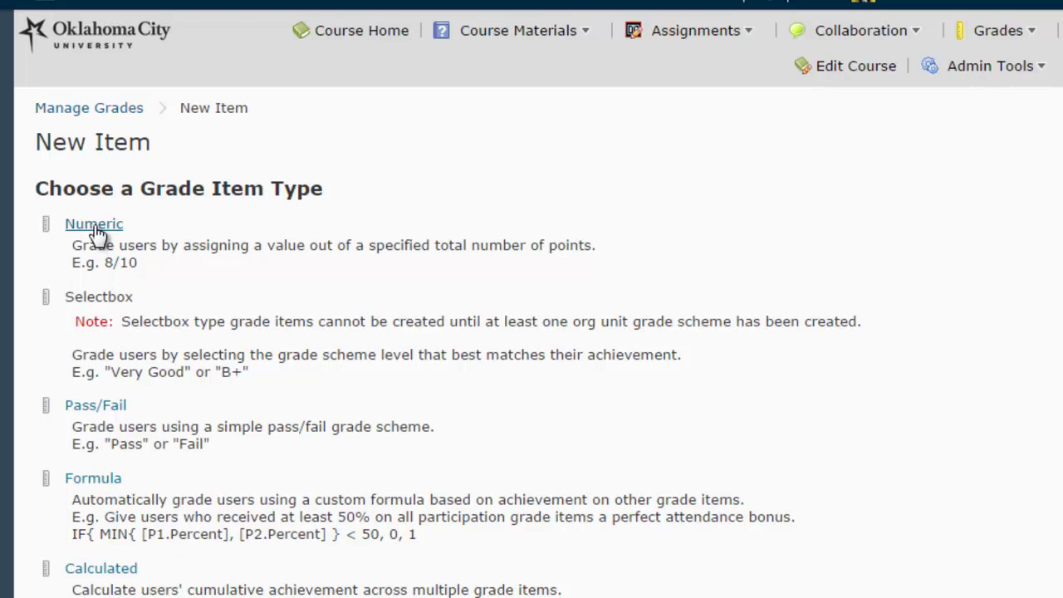
{"action": "left_click", "coordinate": [94, 225]}
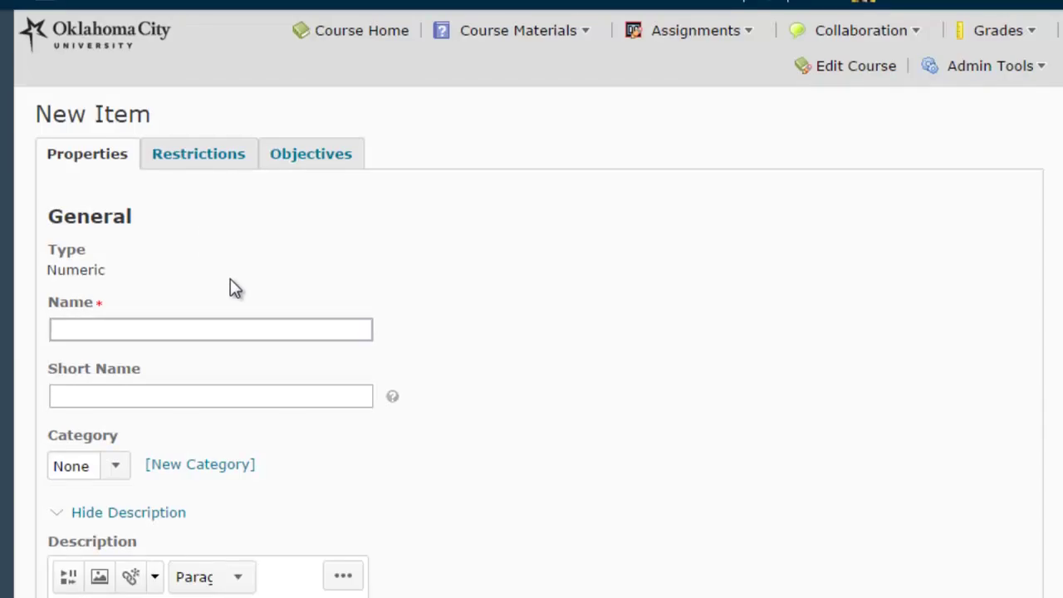
{"action": "type", "text": "Midterm"}
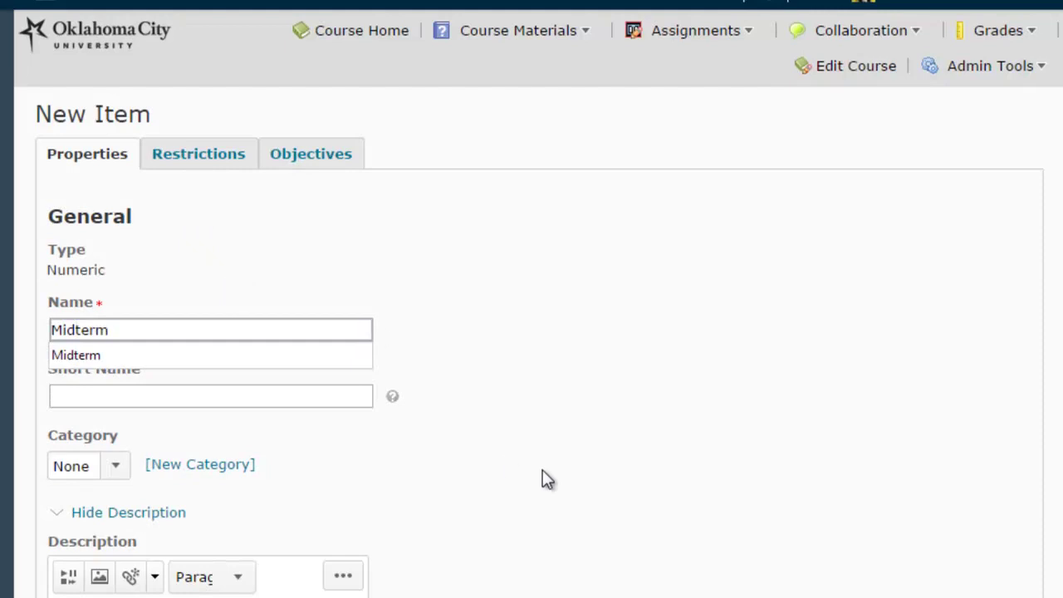
{"action": "left_click", "coordinate": [535, 460]}
Give the Midterm item a weight of 25 and maximum points of 100, and save it.
{"action": "scroll", "coordinate": [329, 440], "scroll_direction": "down", "scroll_amount": 5}
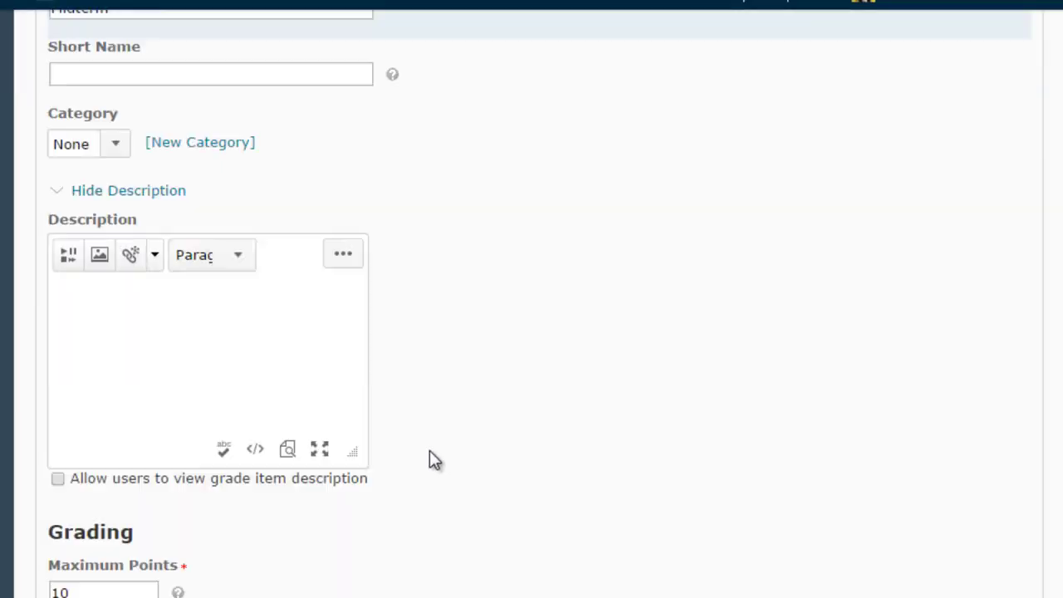
{"action": "scroll", "coordinate": [512, 480], "scroll_direction": "down", "scroll_amount": 1}
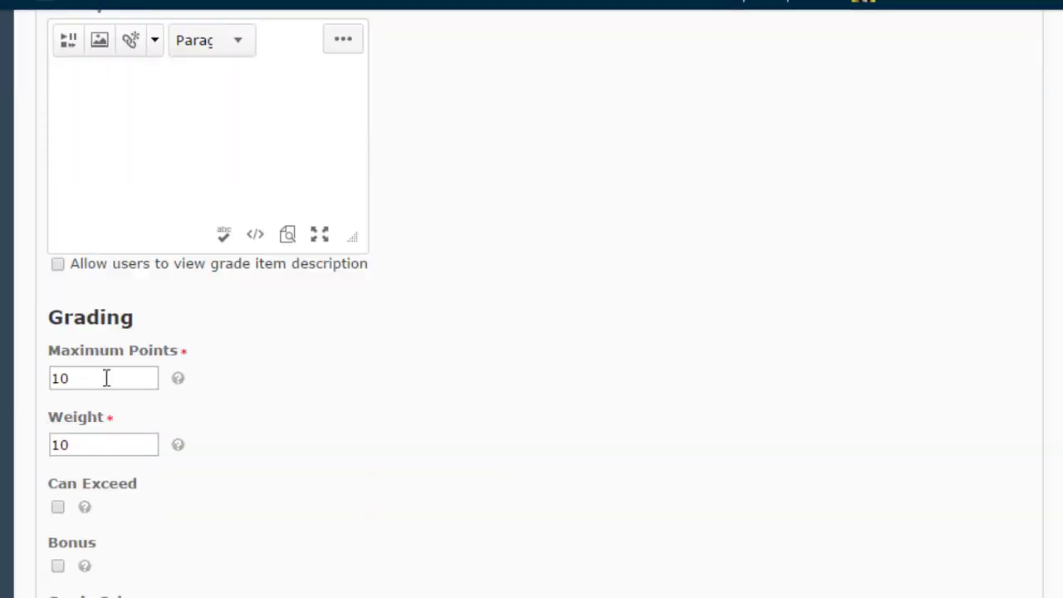
{"action": "double_click", "coordinate": [107, 444]}
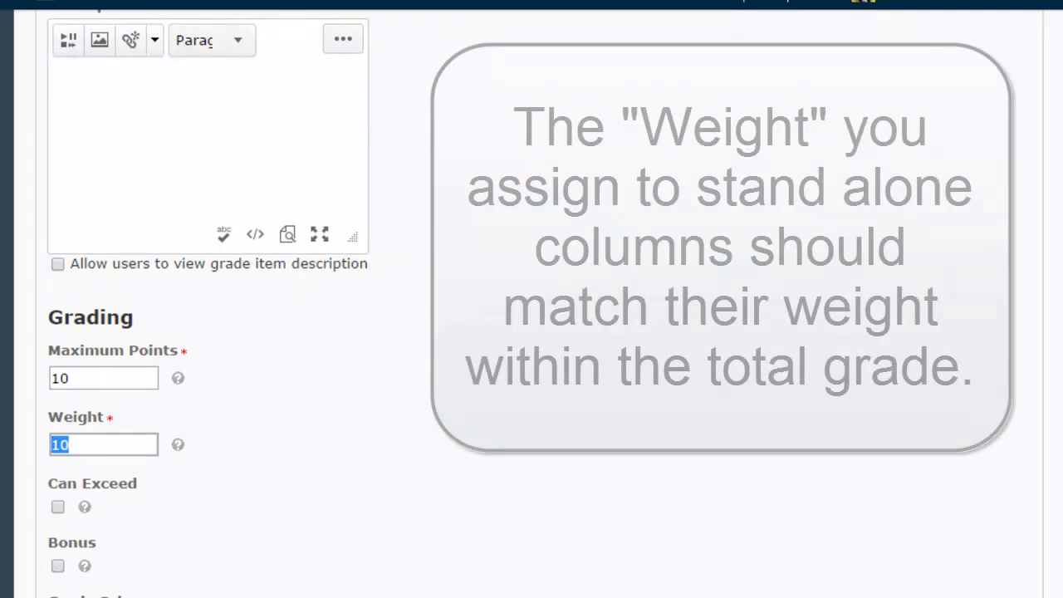
{"action": "type", "text": "25"}
{"action": "left_click", "coordinate": [371, 402]}
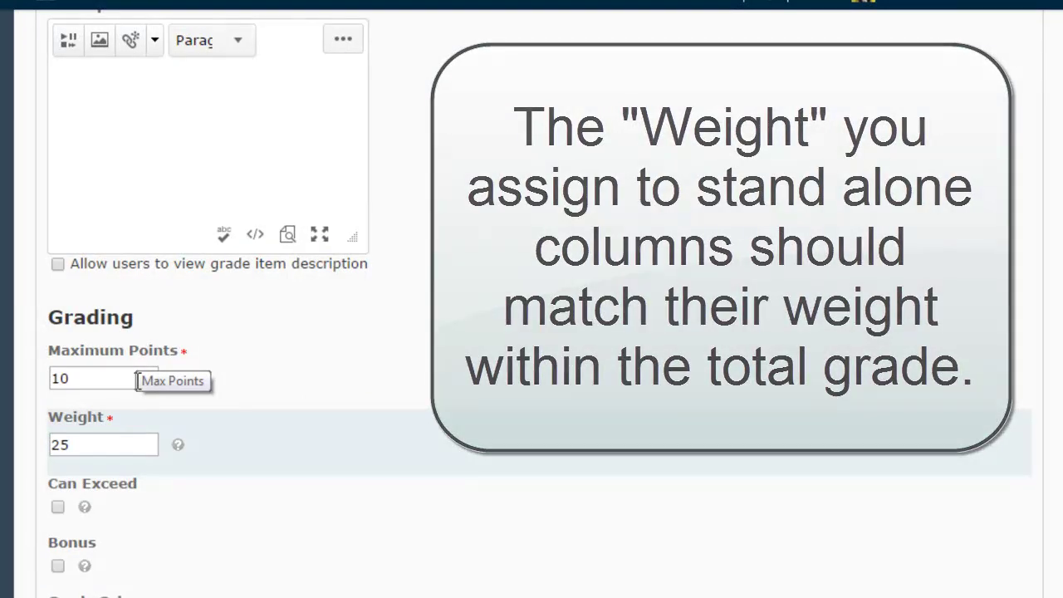
{"action": "left_click_drag", "start_coordinate": [126, 378], "coordinate": [2, 375]}
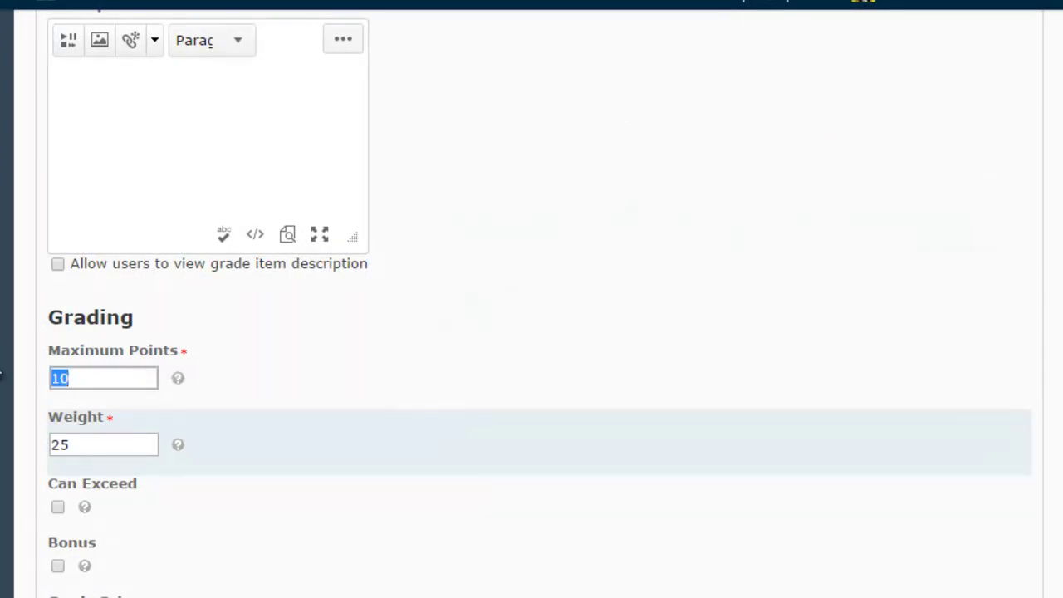
{"action": "type", "text": "100"}
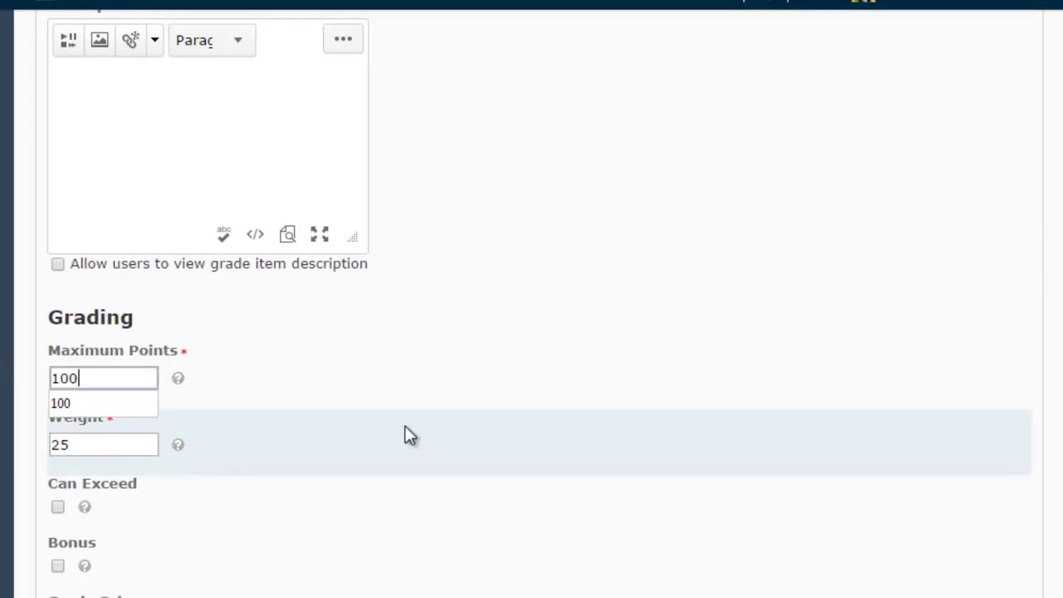
{"action": "left_click", "coordinate": [280, 419]}
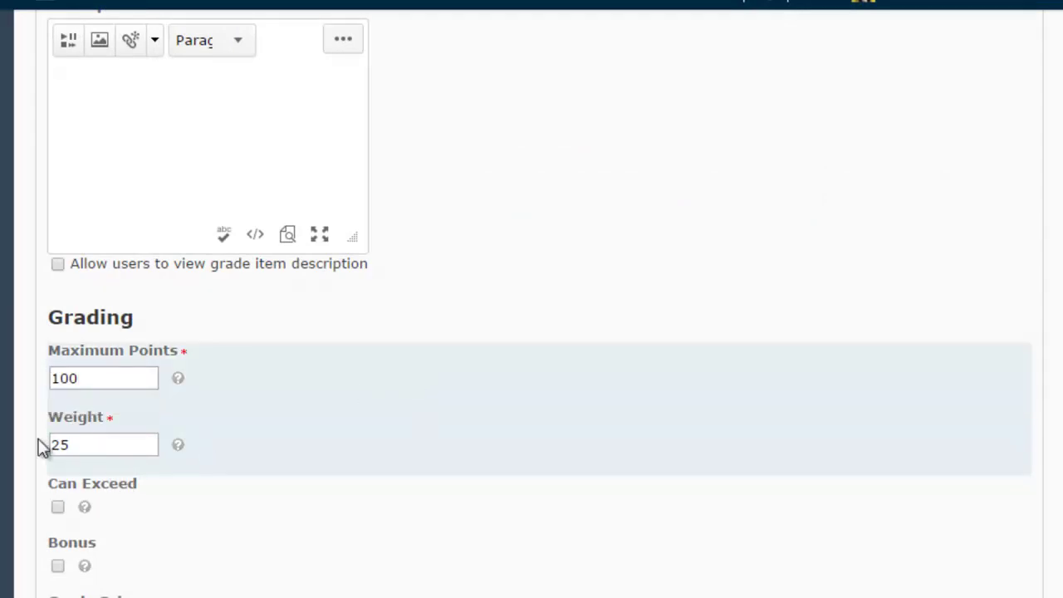
{"action": "scroll", "coordinate": [399, 539], "scroll_direction": "down", "scroll_amount": 2}
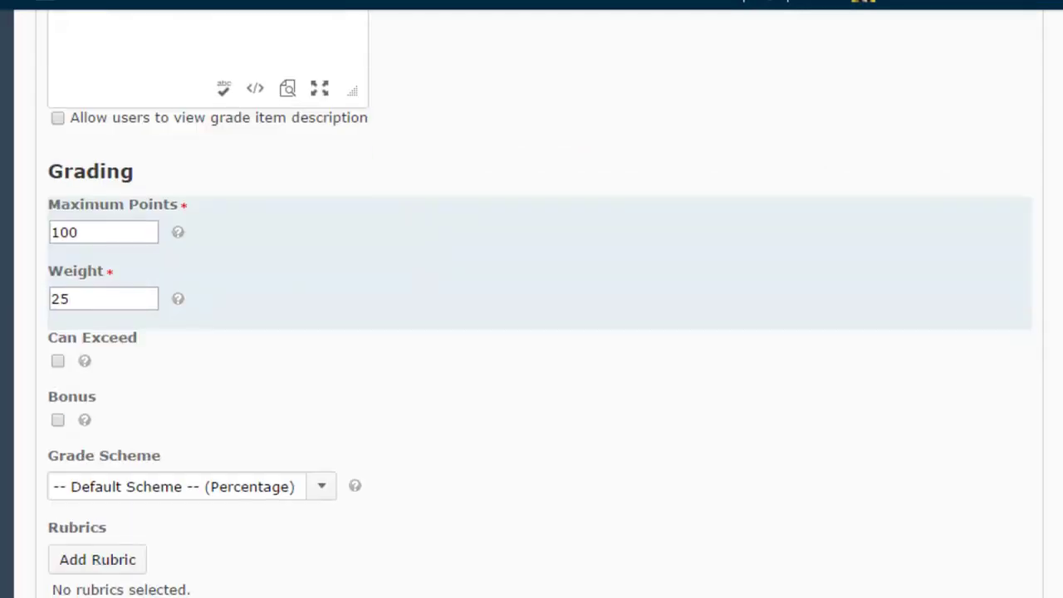
{"action": "scroll", "coordinate": [138, 572], "scroll_direction": "down", "scroll_amount": 3}
{"action": "left_click", "coordinate": [138, 572]}
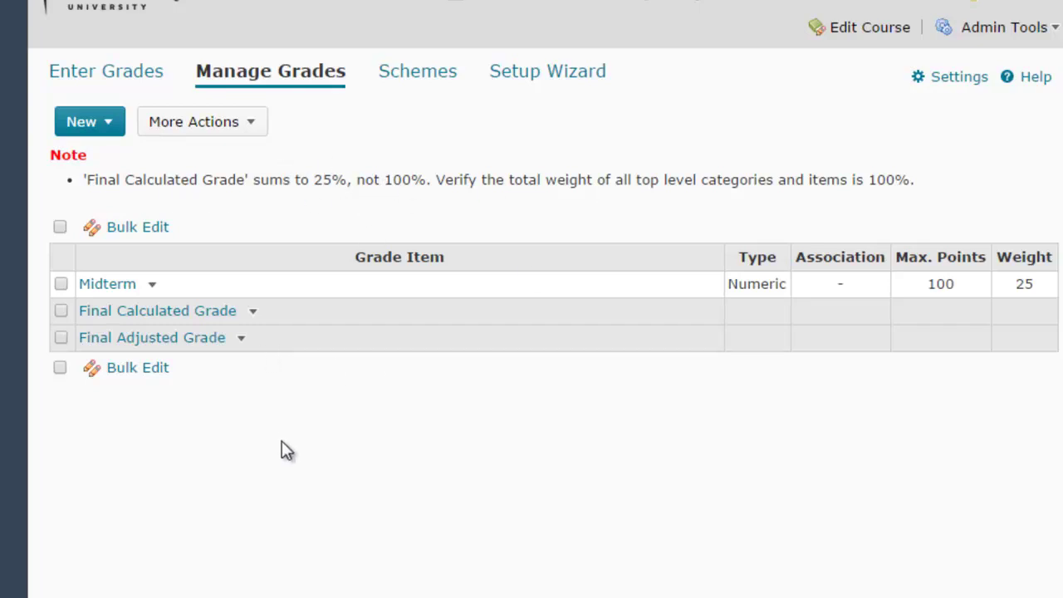
Start another numeric grade item and name it Final Exam.
{"action": "left_click", "coordinate": [101, 124]}
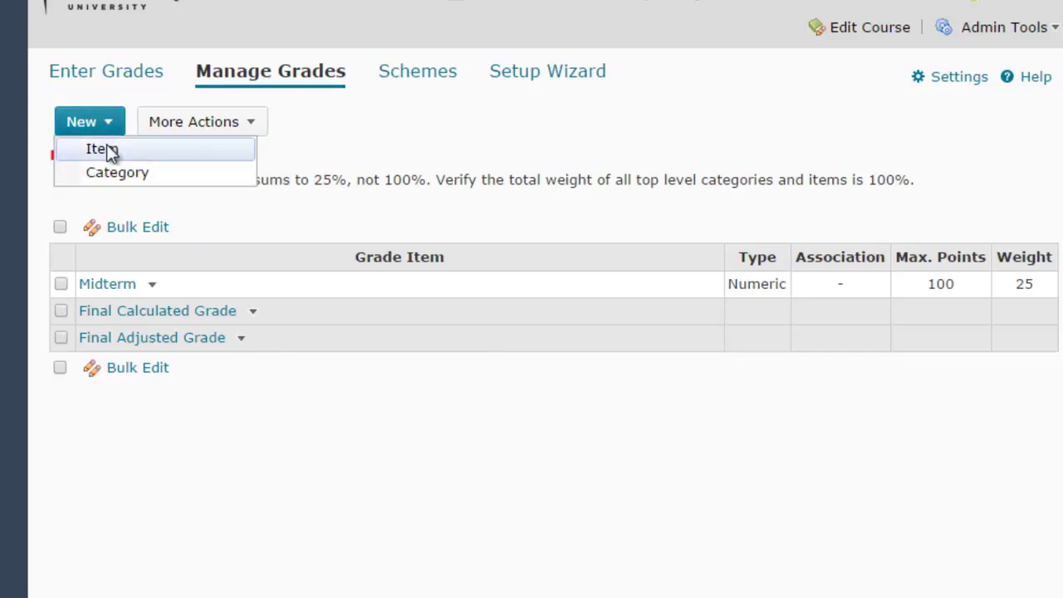
{"action": "left_click", "coordinate": [110, 152]}
{"action": "left_click", "coordinate": [132, 189]}
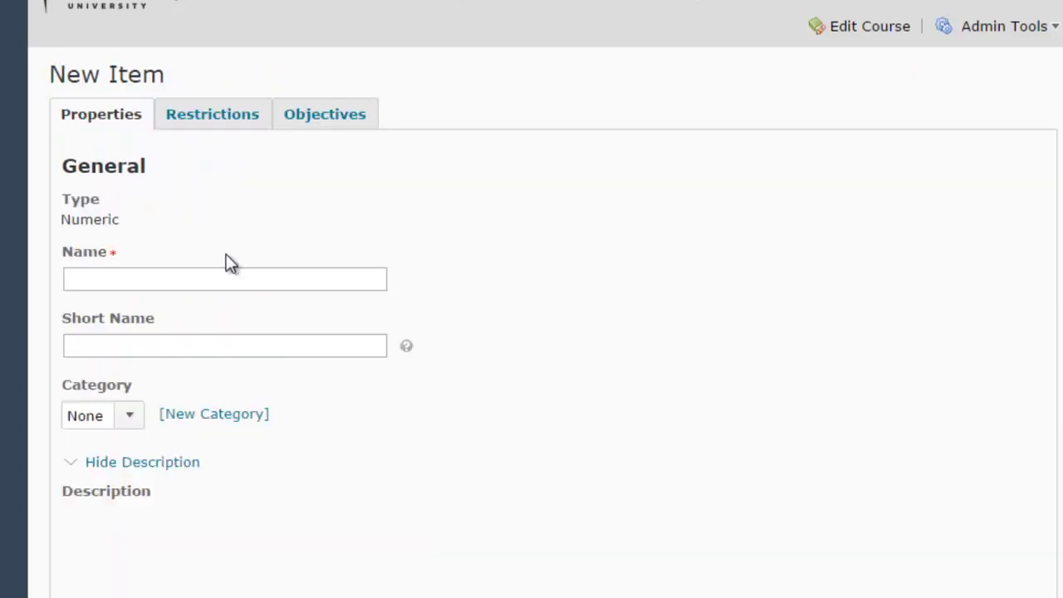
{"action": "left_click", "coordinate": [178, 282]}
{"action": "type", "text": "Final Exam"}
Set the Final Exam item's maximum points to 100 and its weight to 50, and save it.
{"action": "scroll", "coordinate": [130, 258], "scroll_direction": "down", "scroll_amount": 7}
{"action": "double_click", "coordinate": [101, 231]}
{"action": "type", "text": "100"}
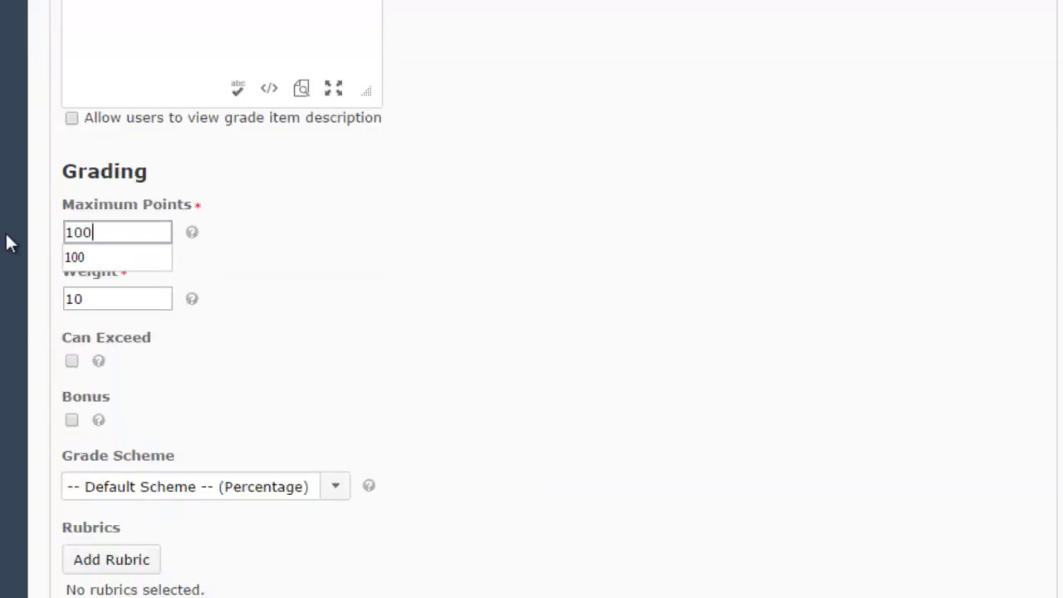
{"action": "left_click", "coordinate": [311, 337]}
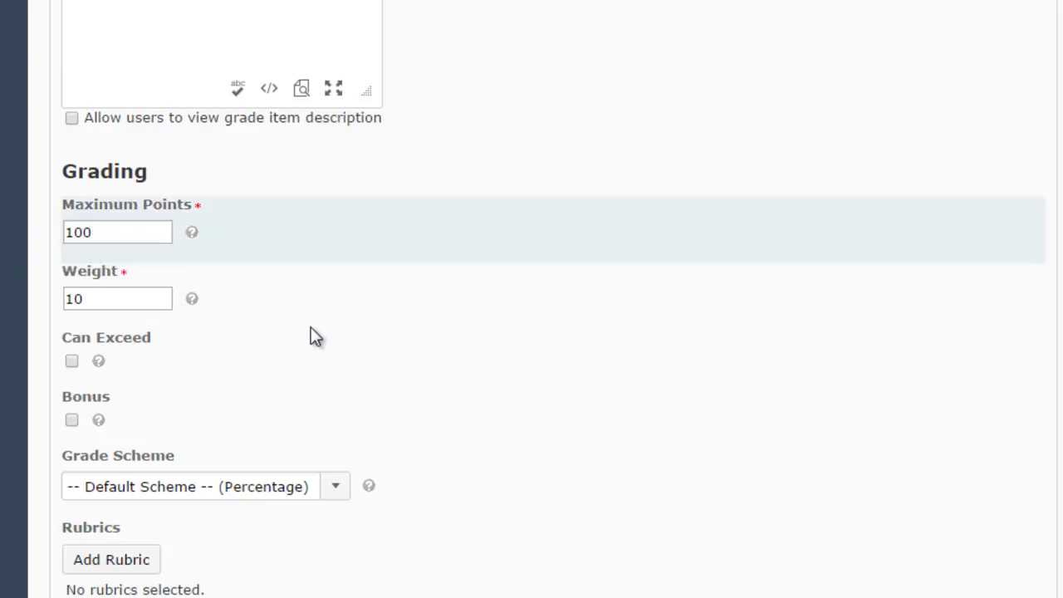
{"action": "left_click_drag", "start_coordinate": [121, 308], "coordinate": [19, 294]}
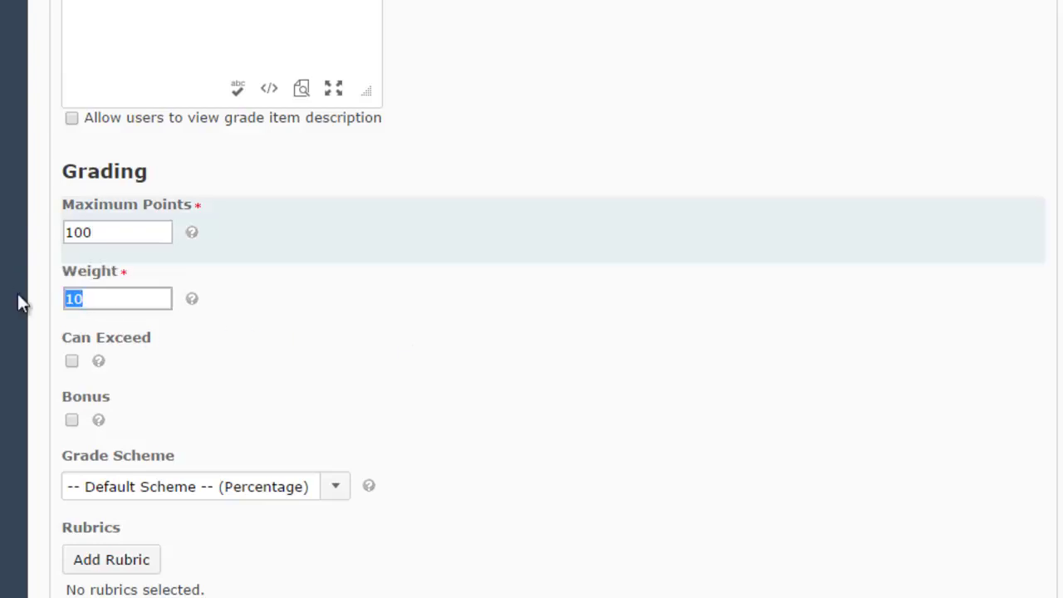
{"action": "type", "text": "50"}
{"action": "left_click", "coordinate": [262, 432]}
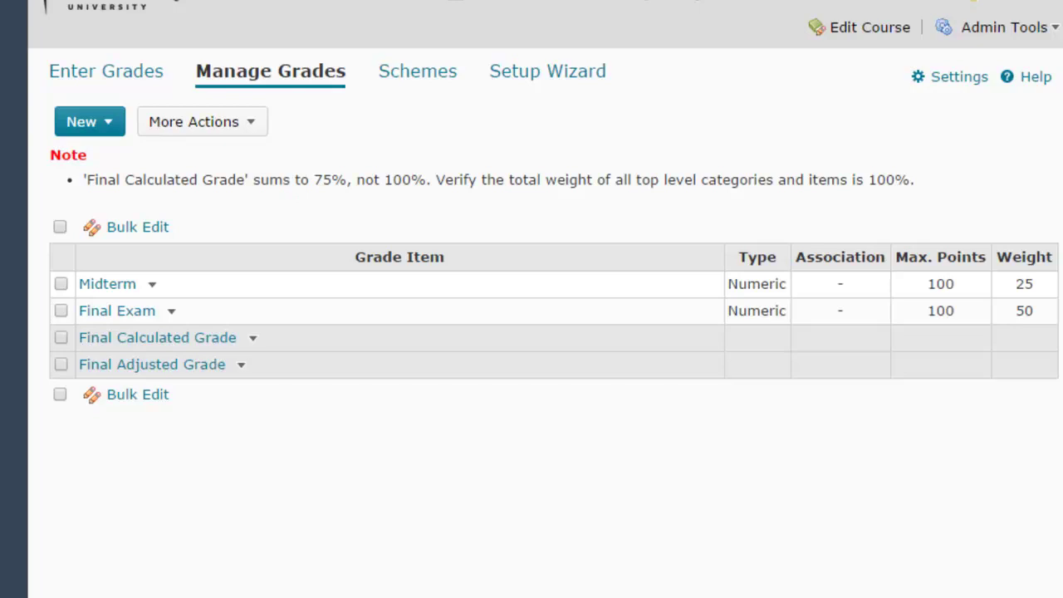
Check the sample weighted system table, and start a new grade category named Writing Assignment in the gradebook.
{"action": "key", "text": "alt+Tab"}
{"action": "left_click_drag", "start_coordinate": [915, 32], "coordinate": [568, 27]}
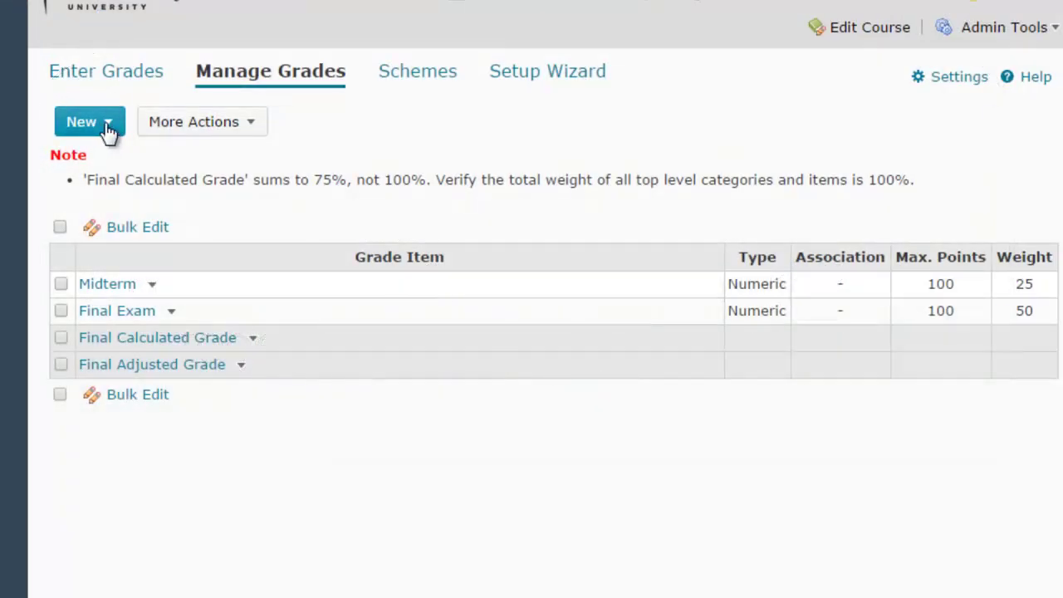
{"action": "left_click", "coordinate": [99, 126]}
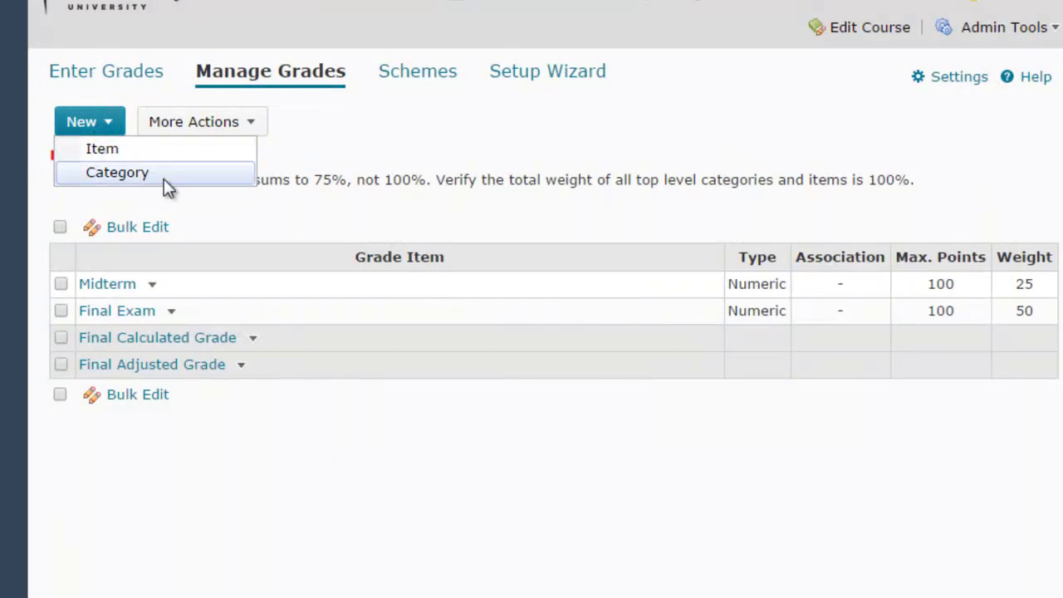
{"action": "left_click", "coordinate": [205, 175]}
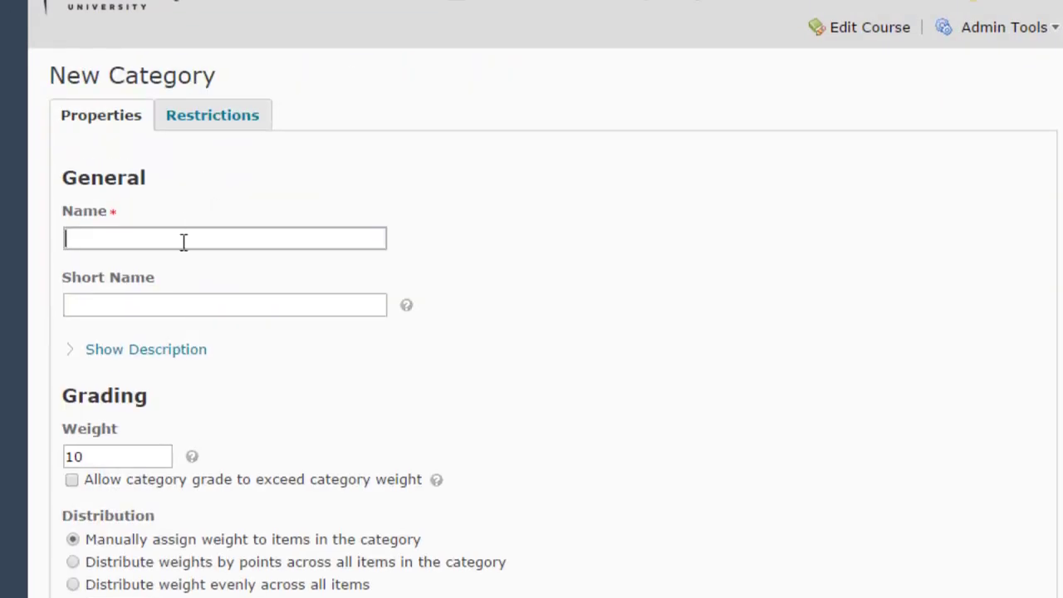
{"action": "type", "text": "Writing Assignment"}
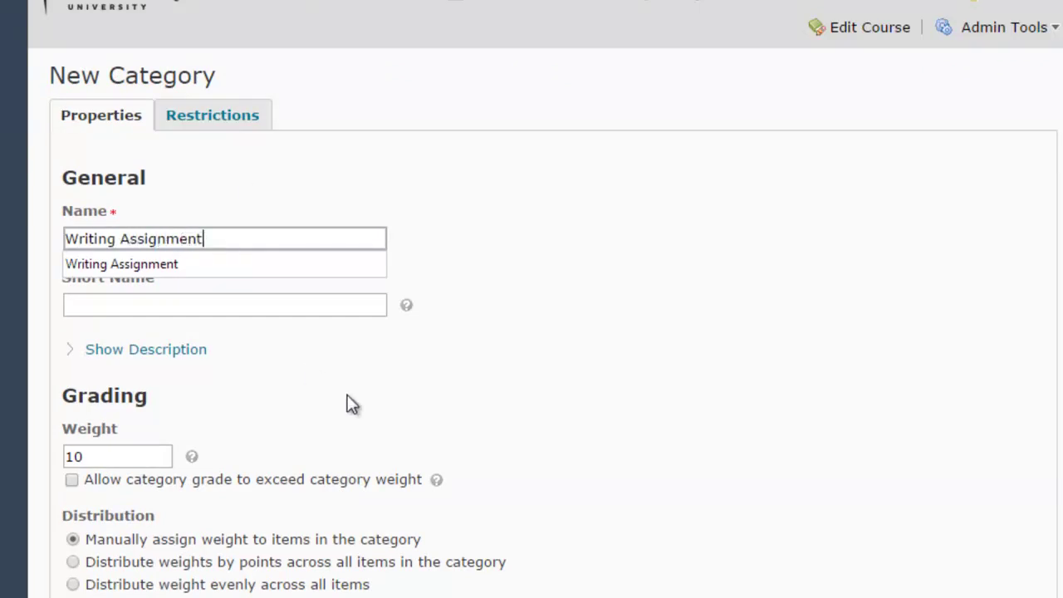
Set the weight of the Writing Assignment category to 15.
{"action": "key", "text": "Escape"}
{"action": "left_click_drag", "start_coordinate": [117, 449], "coordinate": [41, 451]}
{"action": "type", "text": "15"}
{"action": "left_click", "coordinate": [502, 441]}
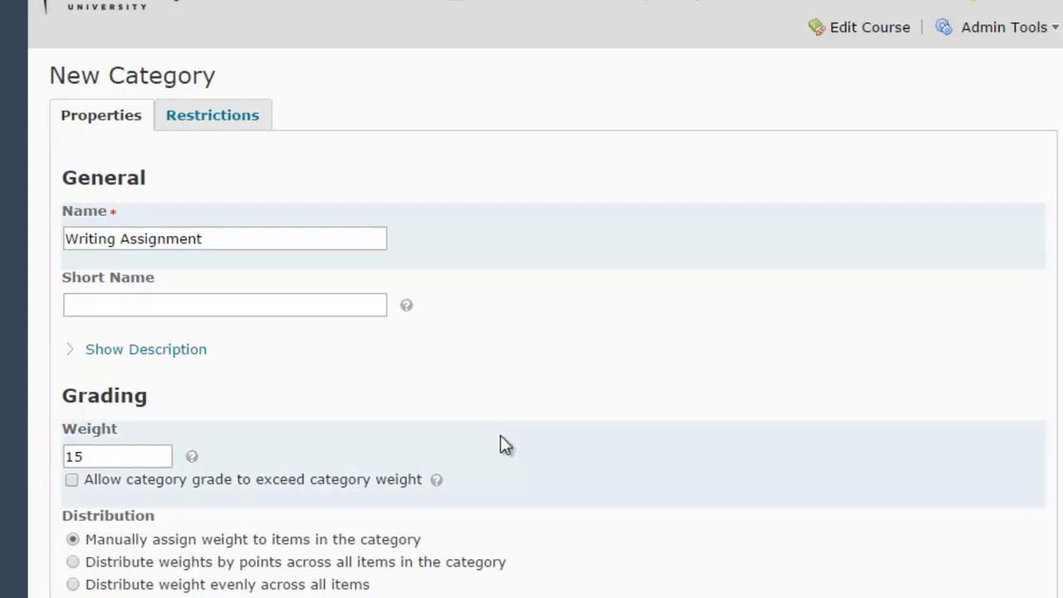
Distribute the Writing Assignment category's weight evenly across all items, drop 1 lowest non-bonus item per user, and save the category.
{"action": "scroll", "coordinate": [440, 424], "scroll_direction": "down", "scroll_amount": 3}
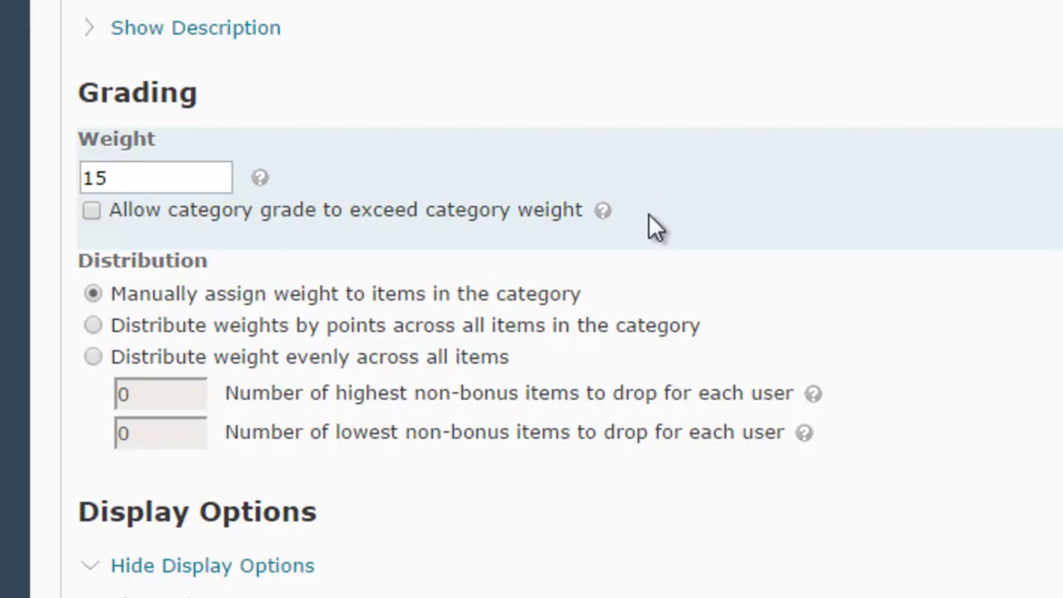
{"action": "left_click", "coordinate": [93, 355]}
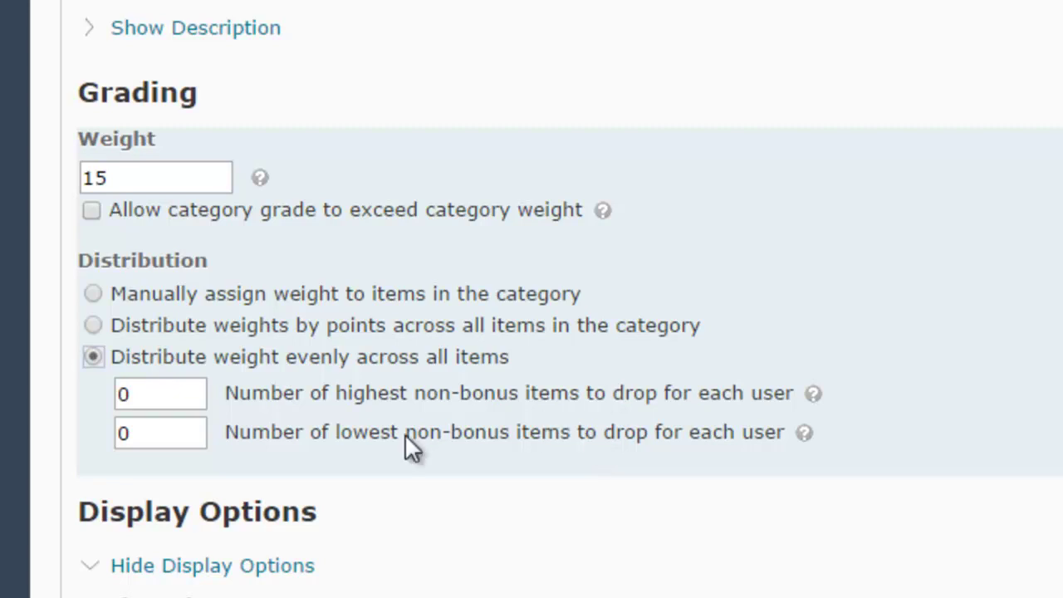
{"action": "left_click_drag", "start_coordinate": [177, 434], "coordinate": [95, 431]}
{"action": "type", "text": "1"}
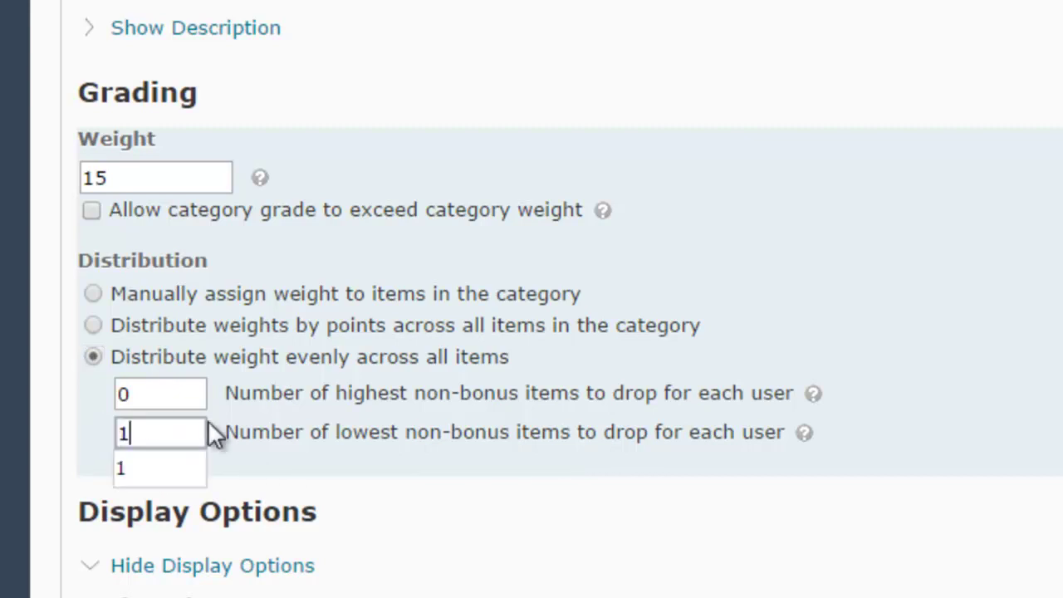
{"action": "left_click", "coordinate": [354, 454]}
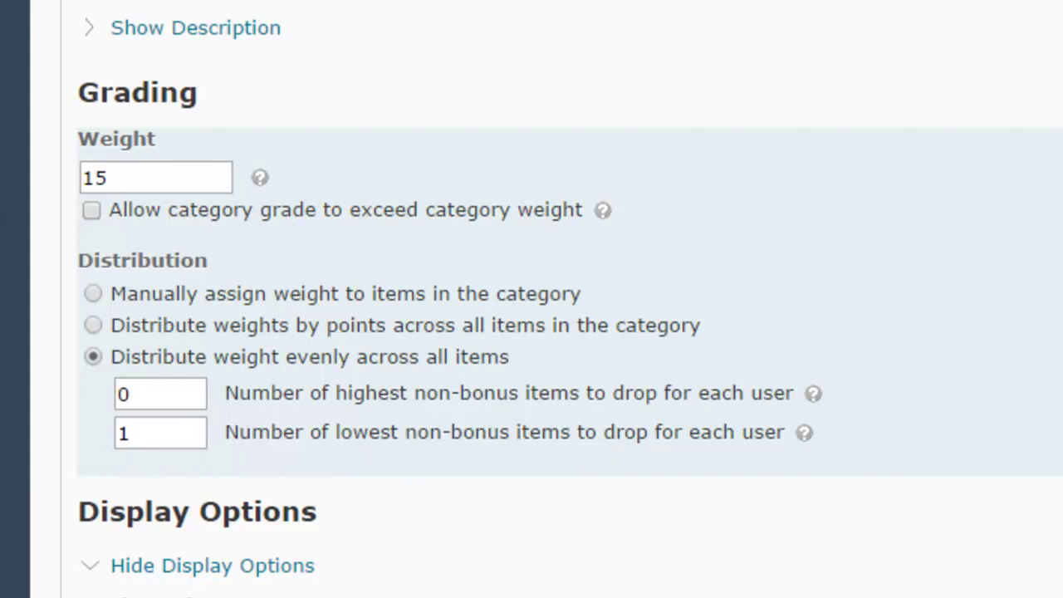
{"action": "scroll", "coordinate": [753, 440], "scroll_direction": "down", "scroll_amount": 2}
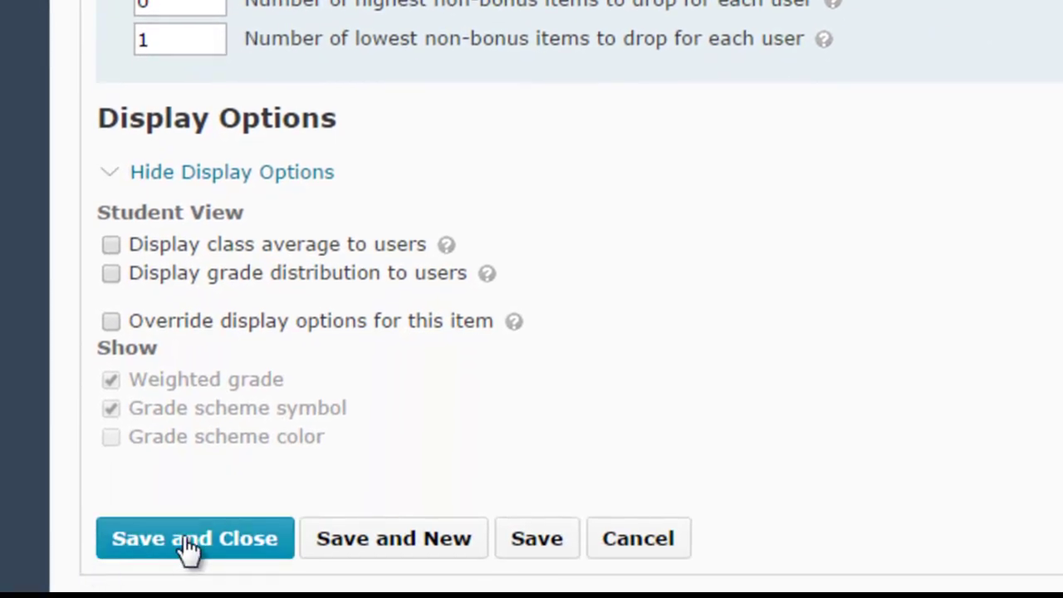
{"action": "left_click", "coordinate": [195, 538]}
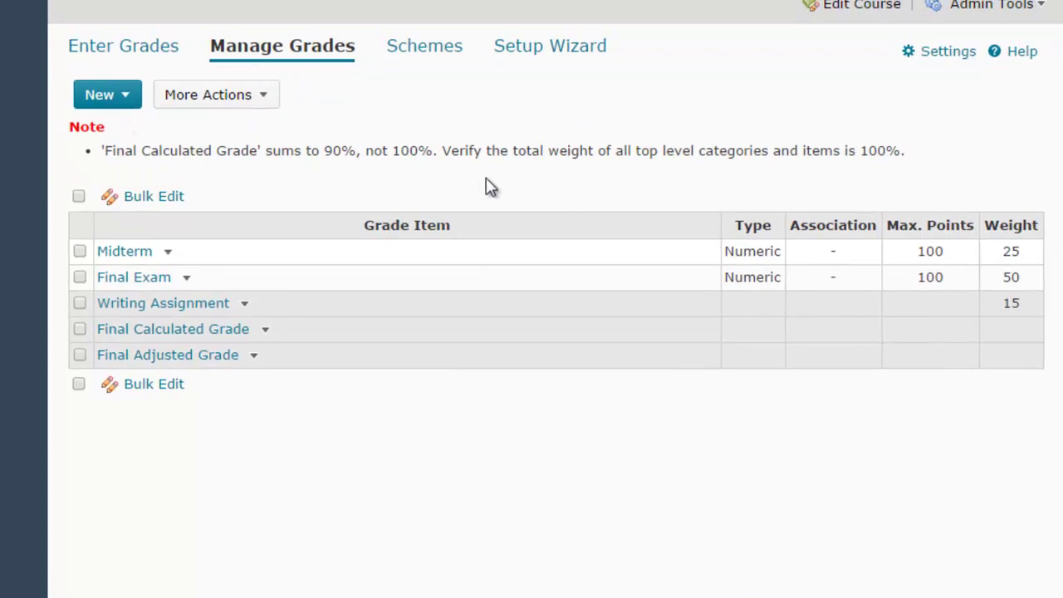
Start another grade category named Participation and Attendance, keeping its weight at 10.
{"action": "left_click", "coordinate": [105, 101]}
{"action": "left_click", "coordinate": [112, 142]}
{"action": "left_click", "coordinate": [191, 215]}
{"action": "left_click", "coordinate": [199, 212]}
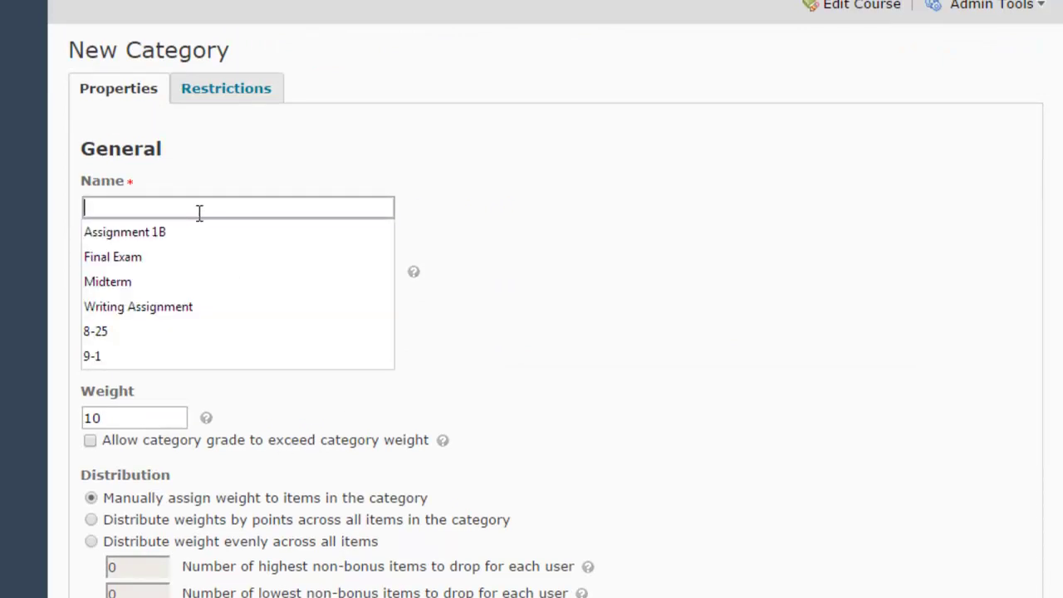
{"action": "type", "text": "Parti"}
{"action": "left_click", "coordinate": [195, 232]}
{"action": "left_click", "coordinate": [150, 417]}
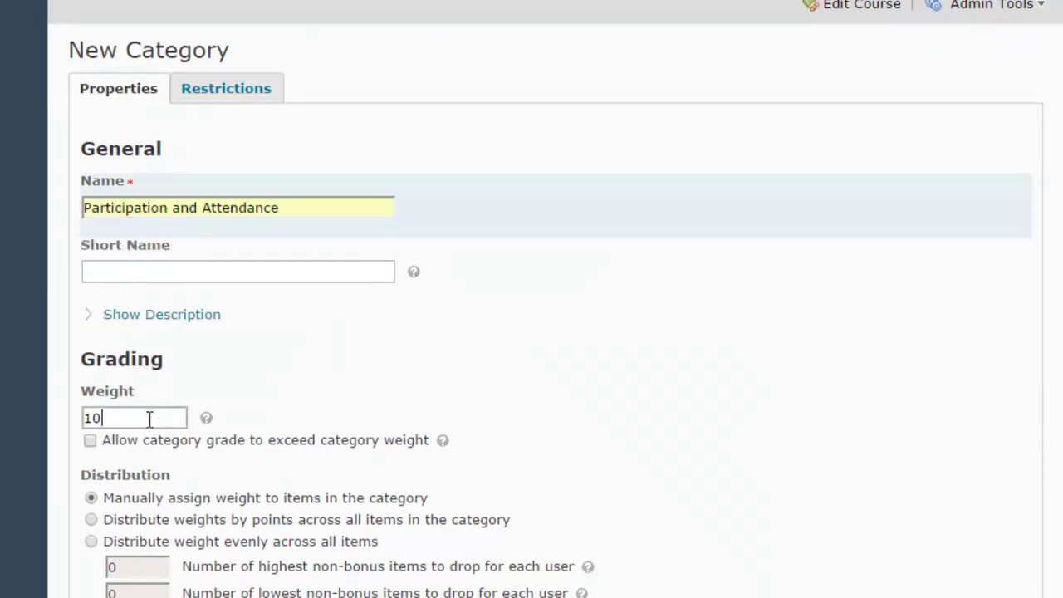
Distribute the Participation and Attendance category's weight evenly across all items and save the category.
{"action": "scroll", "coordinate": [228, 435], "scroll_direction": "down", "scroll_amount": 1}
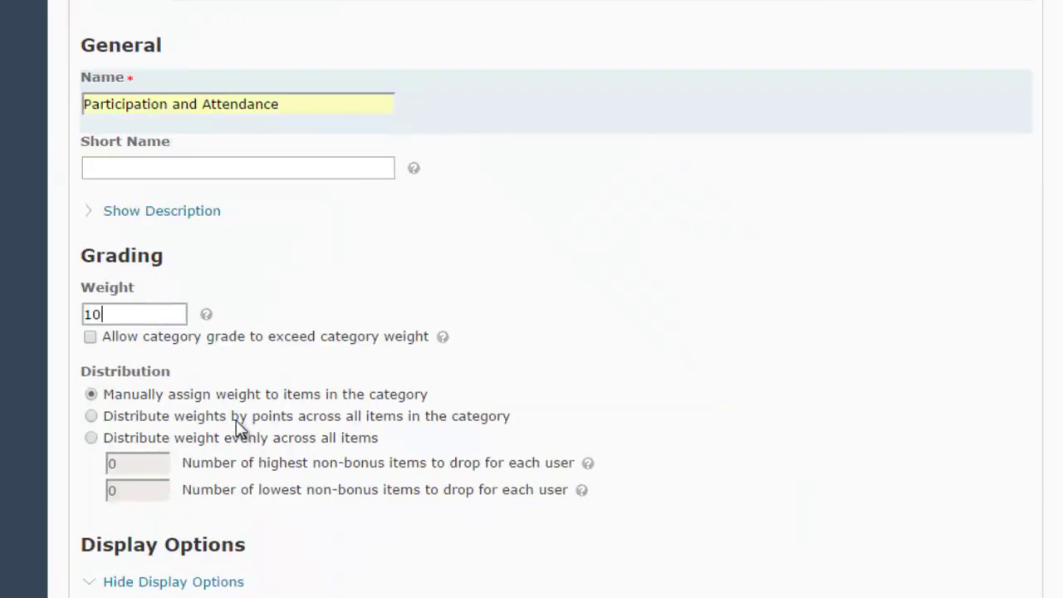
{"action": "left_click", "coordinate": [91, 438]}
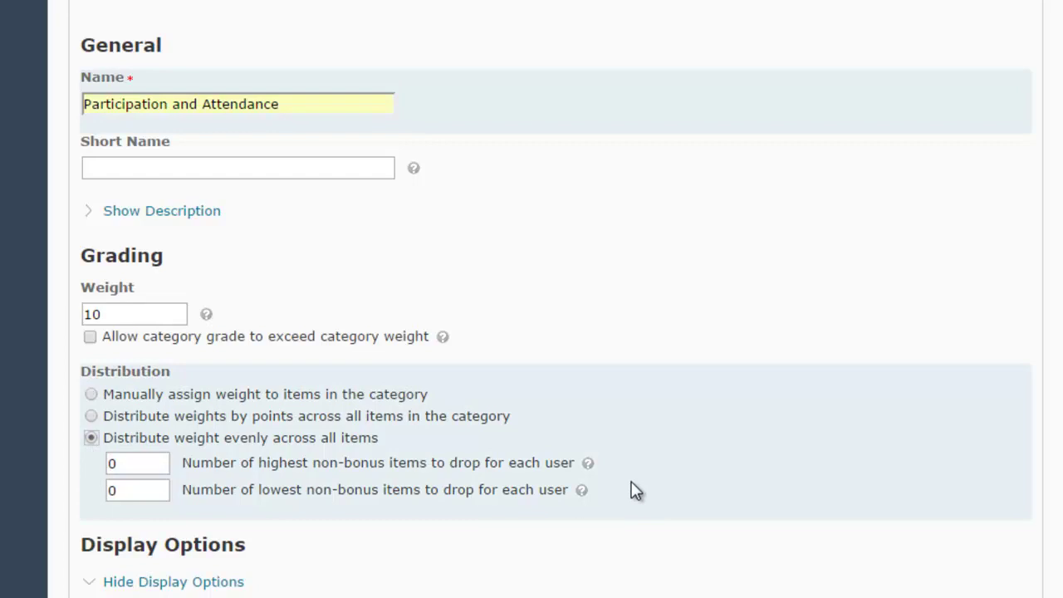
{"action": "scroll", "coordinate": [645, 531], "scroll_direction": "down", "scroll_amount": 2}
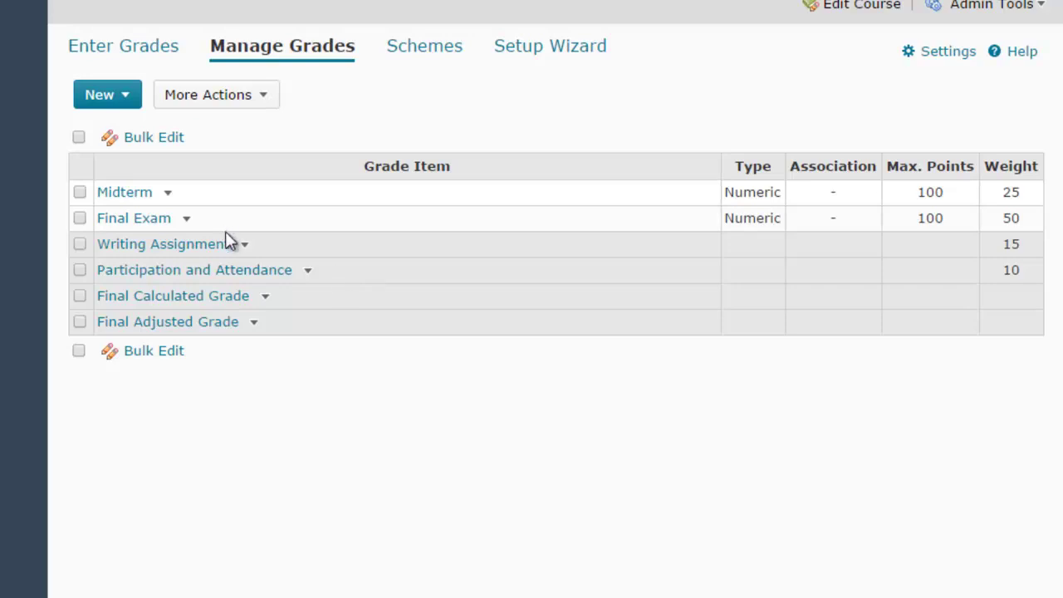
Start a numeric grade item named Writing Assignment #1 and assign it to the Writing Assignment category.
{"action": "left_click", "coordinate": [116, 97]}
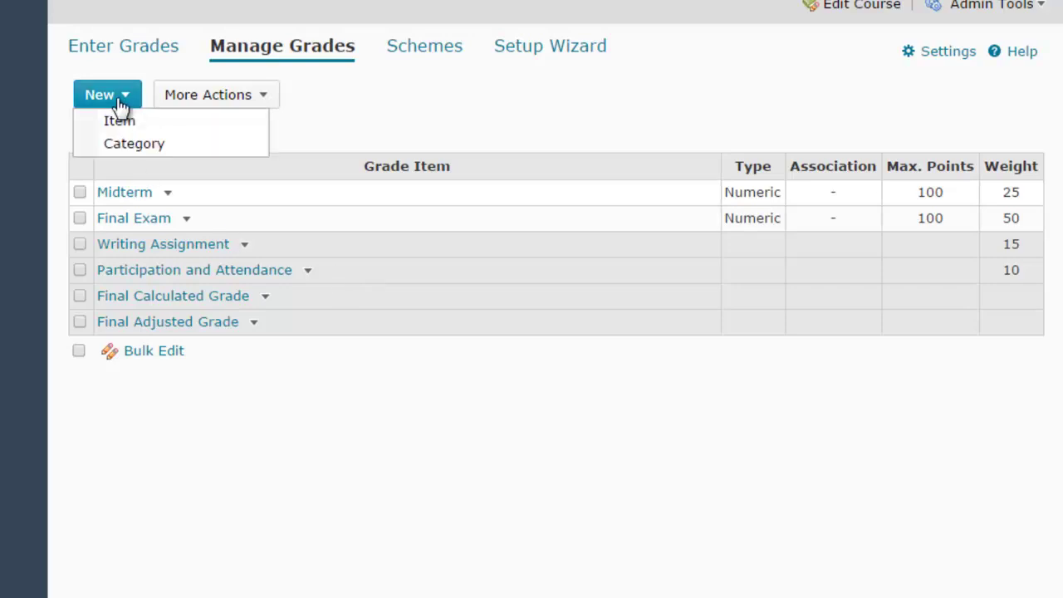
{"action": "left_click", "coordinate": [180, 130]}
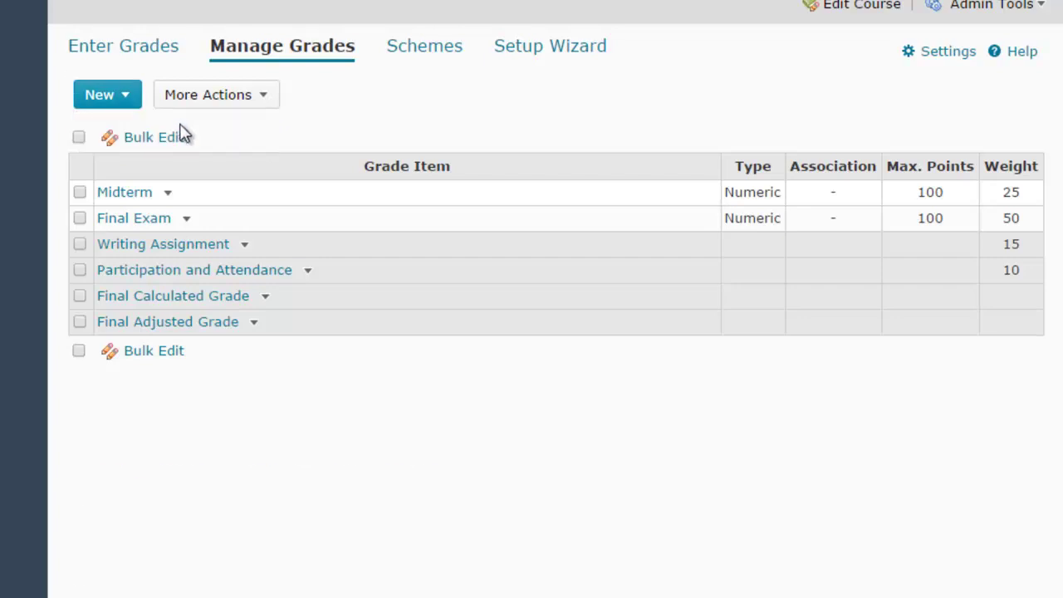
{"action": "left_click", "coordinate": [133, 158]}
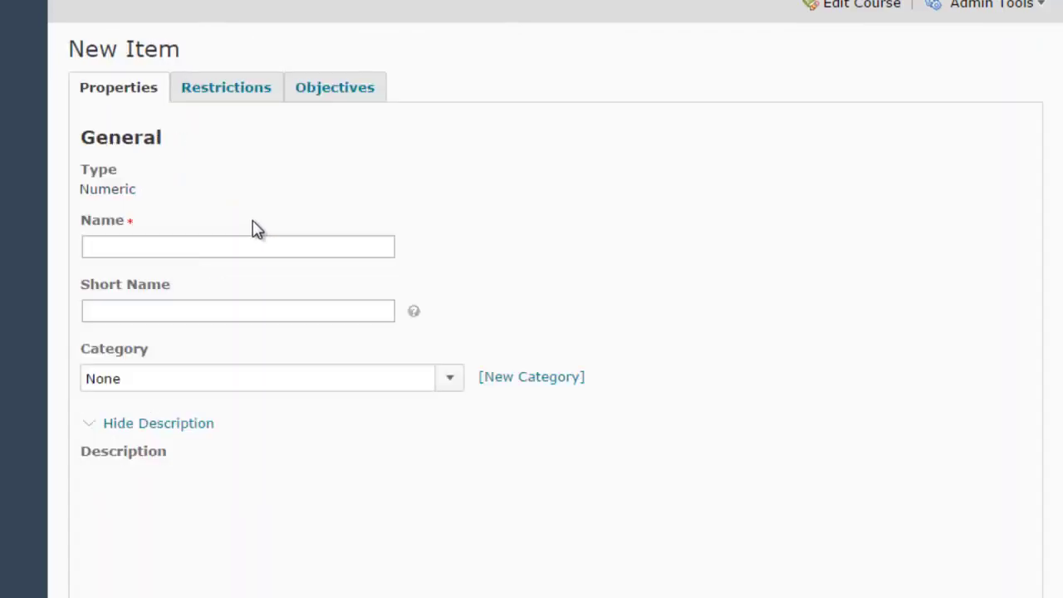
{"action": "type", "text": "W"}
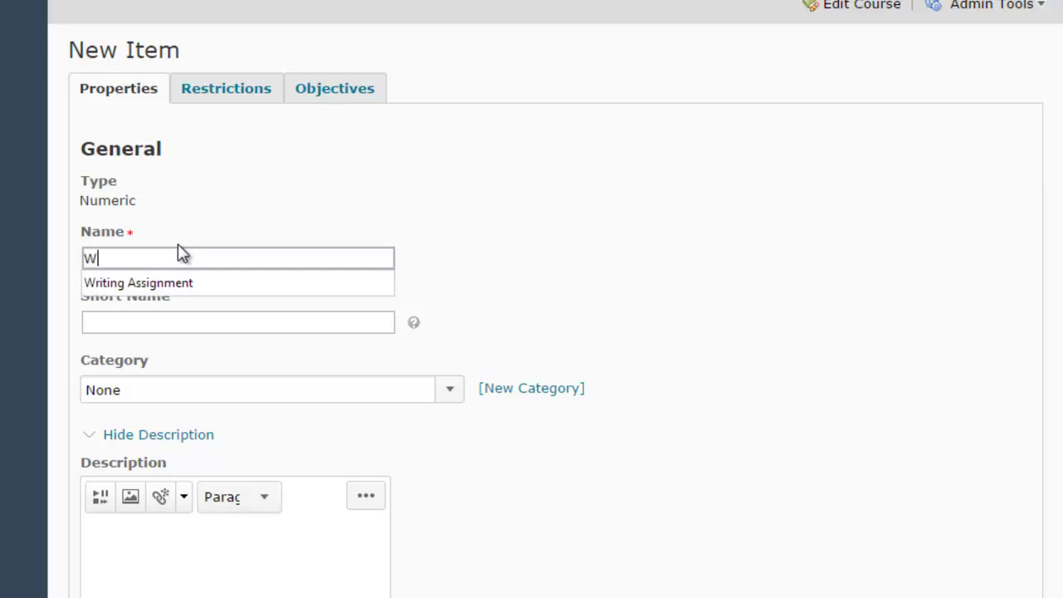
{"action": "type", "text": "riting aAssignment #1"}
{"action": "scroll", "coordinate": [436, 301], "scroll_direction": "down", "scroll_amount": 1}
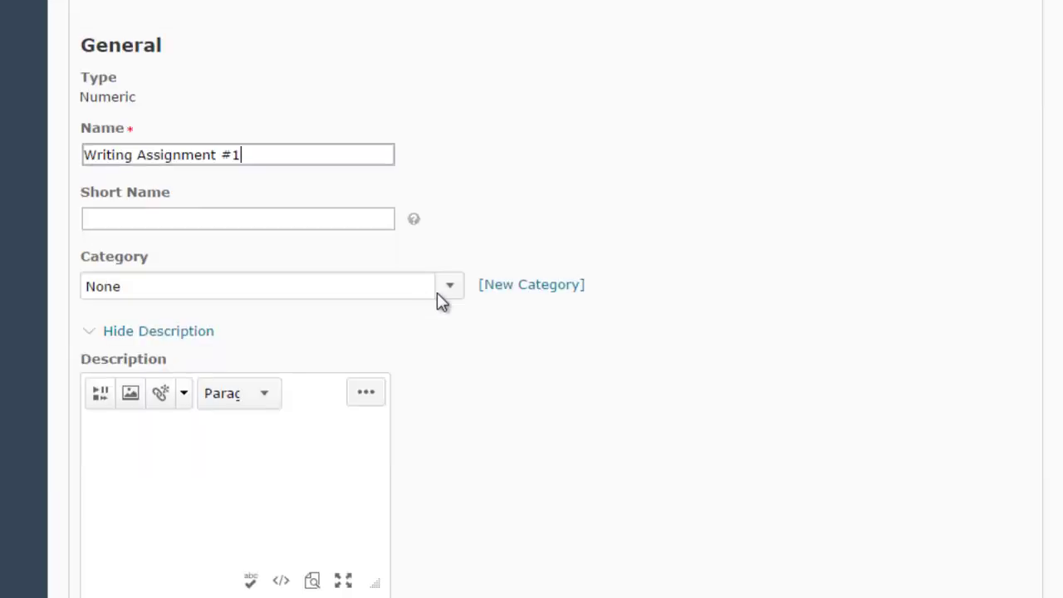
{"action": "left_click", "coordinate": [440, 290]}
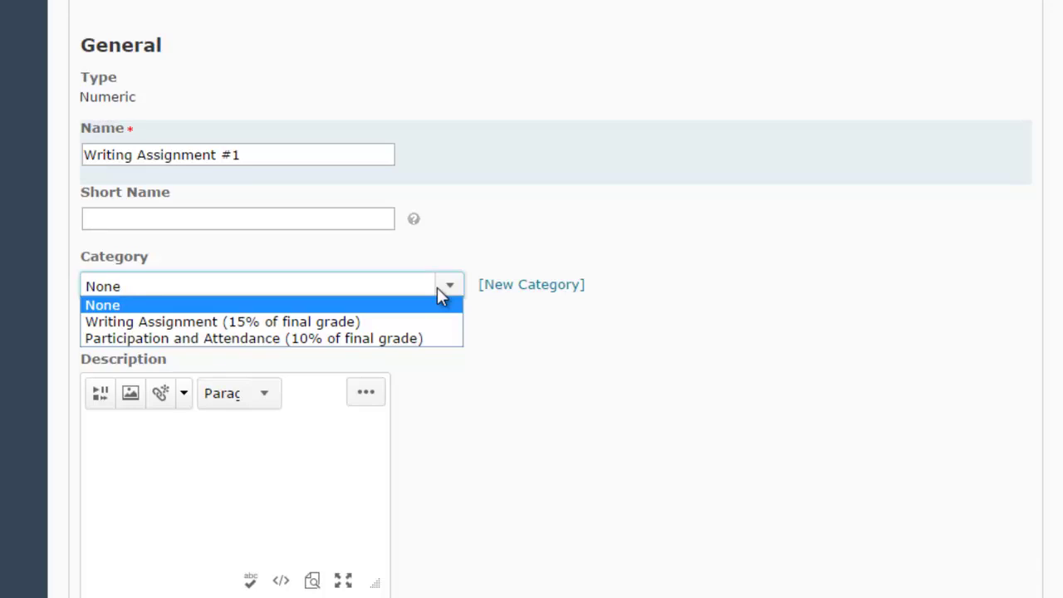
{"action": "left_click", "coordinate": [383, 322]}
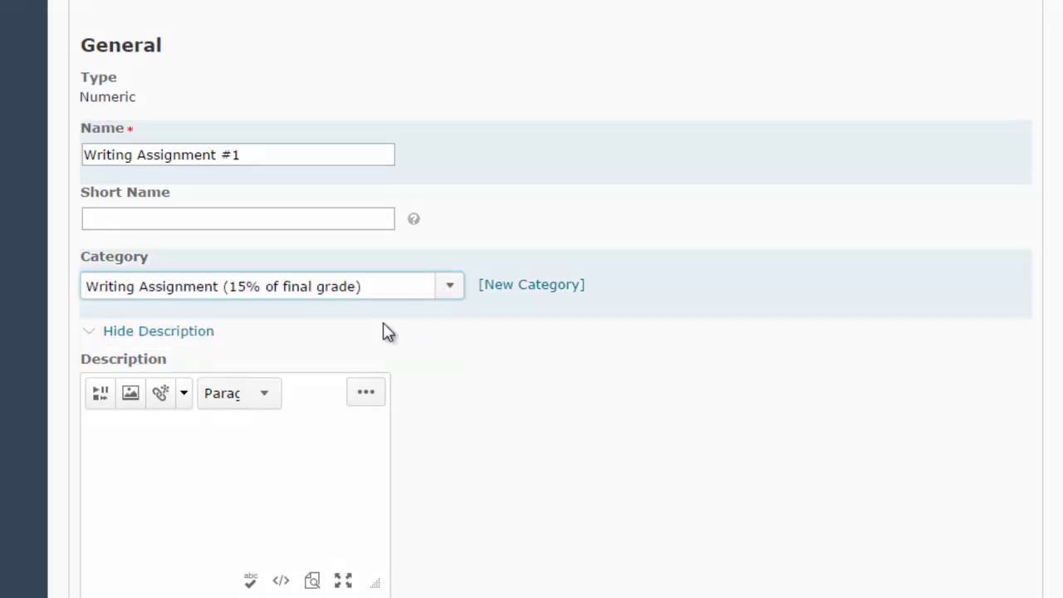
Set the maximum points of Writing Assignment #1 to 100 and save the item.
{"action": "scroll", "coordinate": [512, 486], "scroll_direction": "down", "scroll_amount": 5}
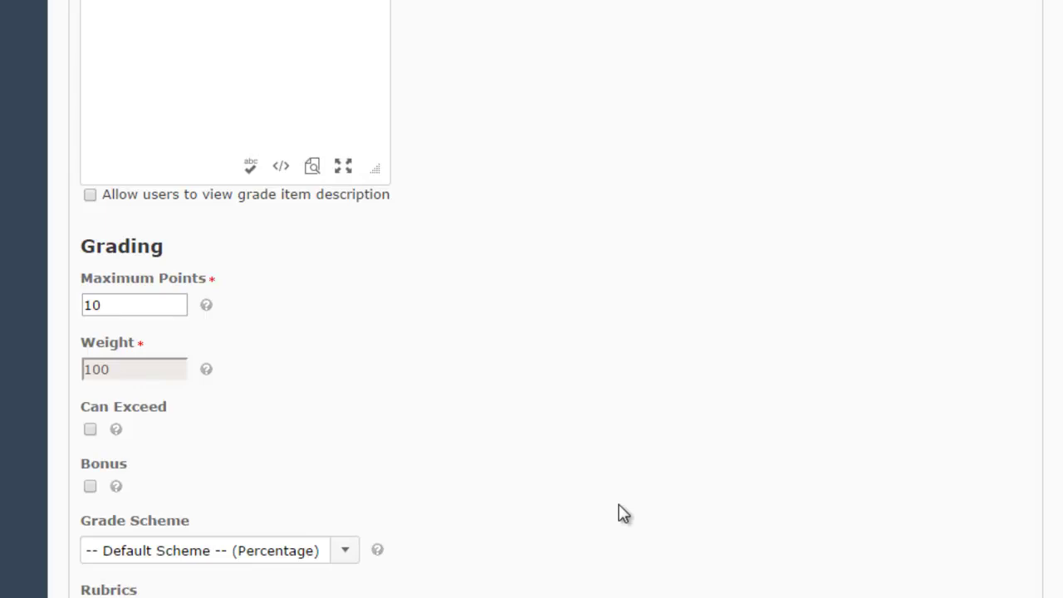
{"action": "left_click", "coordinate": [140, 310]}
{"action": "double_click", "coordinate": [140, 310]}
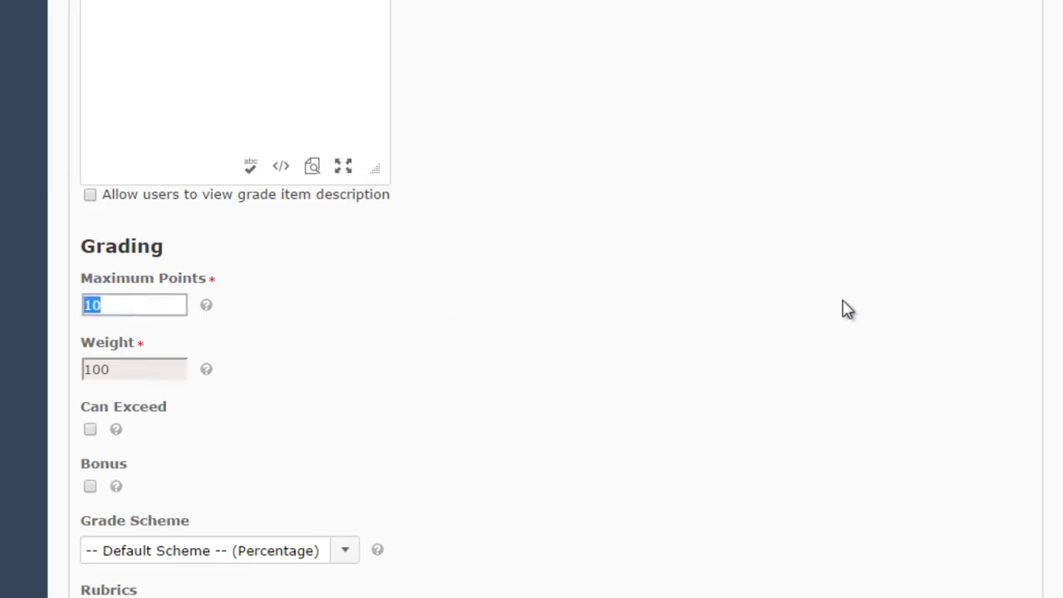
{"action": "type", "text": "100"}
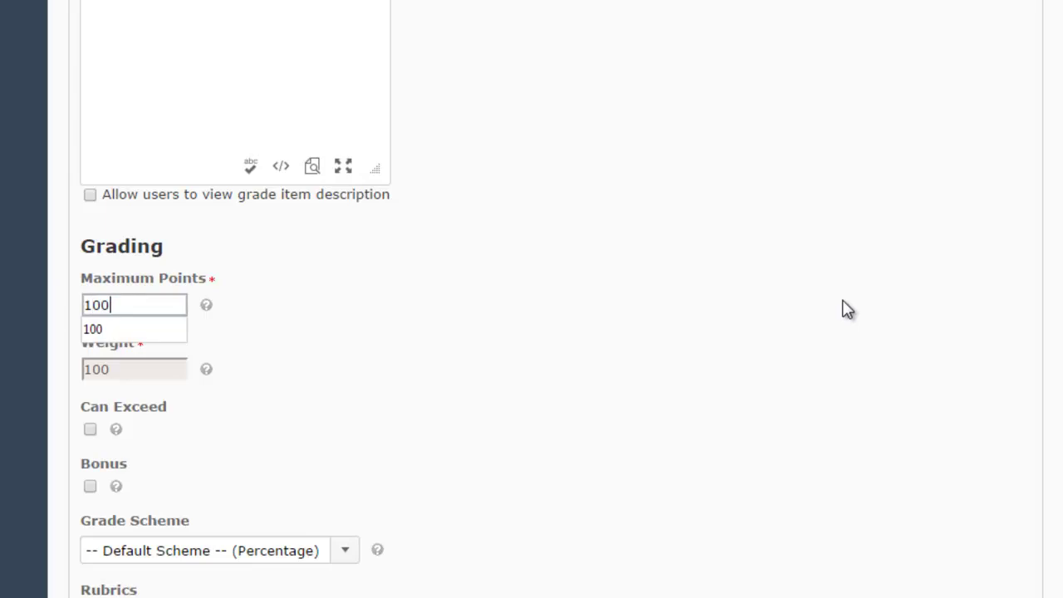
{"action": "left_click", "coordinate": [514, 465]}
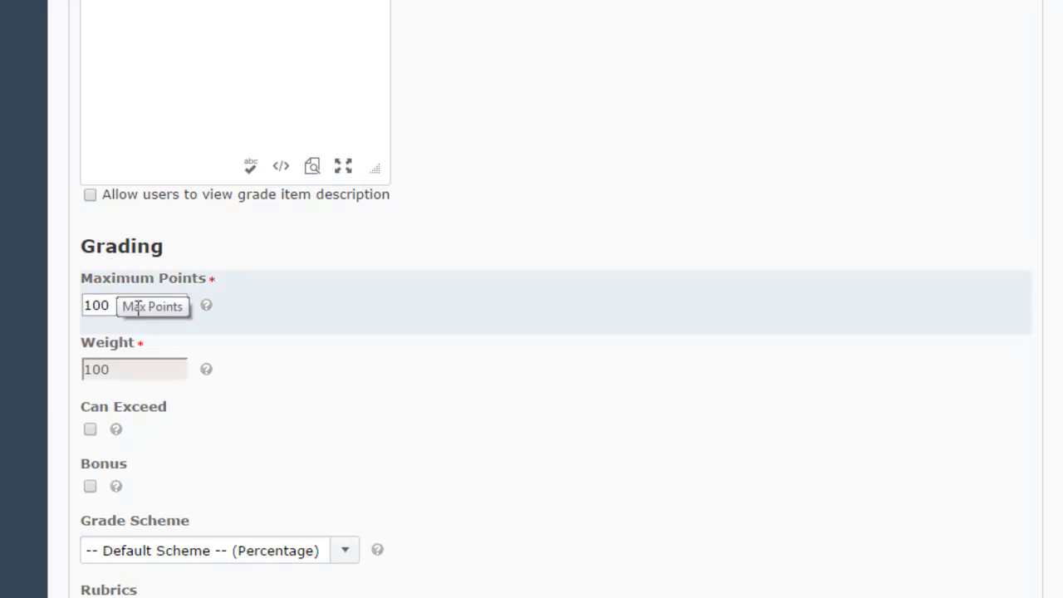
{"action": "scroll", "coordinate": [472, 540], "scroll_direction": "down", "scroll_amount": 3}
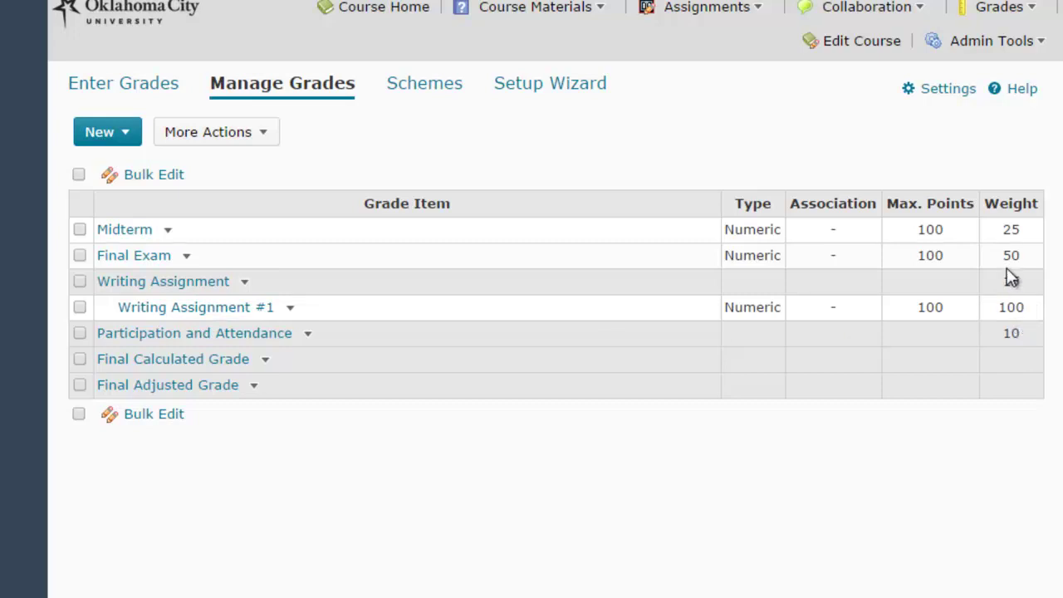
Start a numeric grade item named Writing Assignment #2 and assign it to the Writing Assignment category.
{"action": "left_click", "coordinate": [244, 282]}
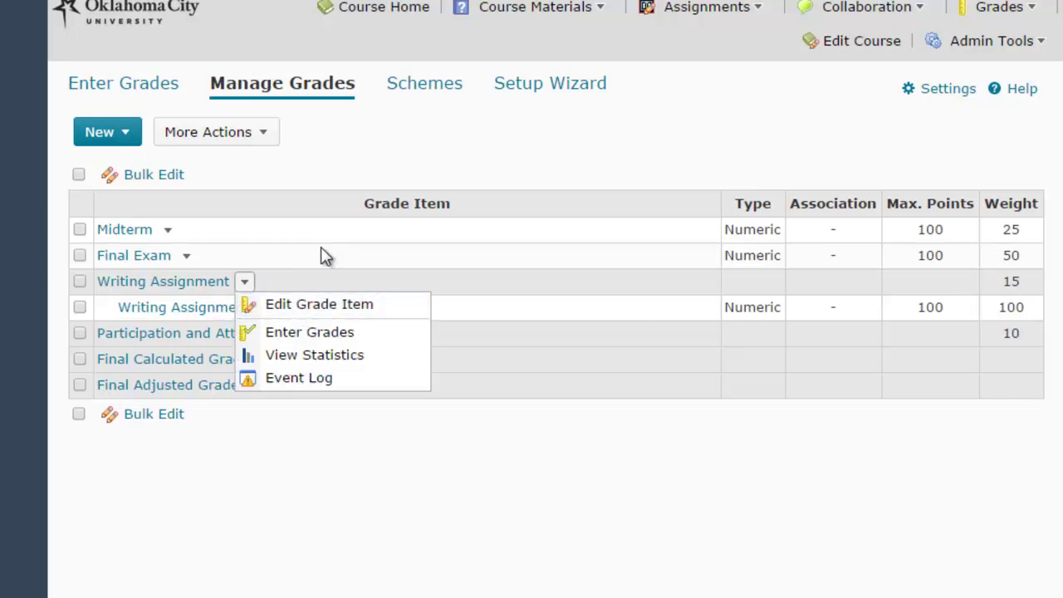
{"action": "left_click", "coordinate": [107, 132]}
{"action": "left_click", "coordinate": [125, 157]}
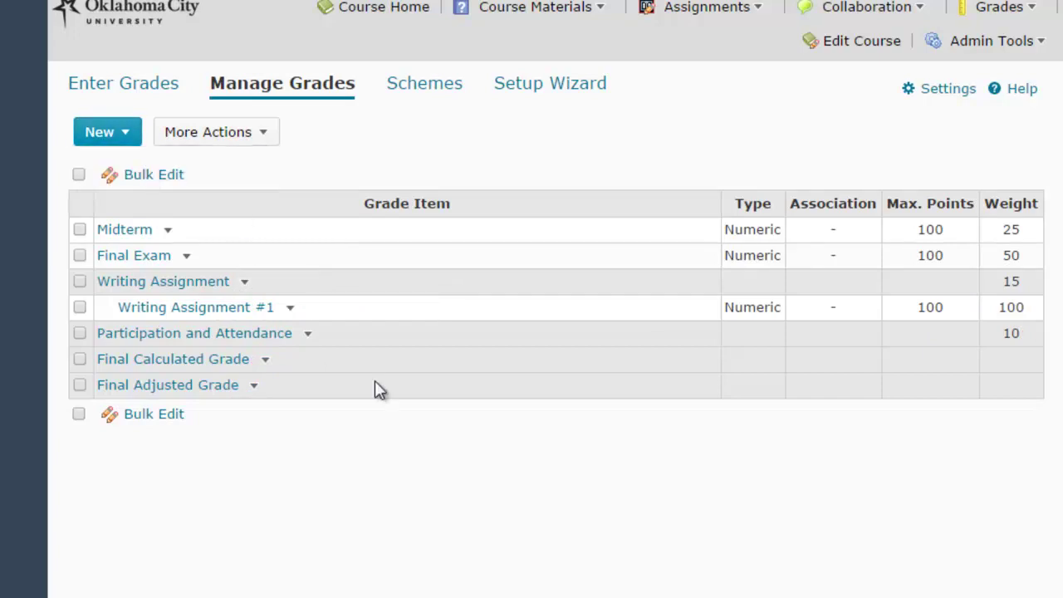
{"action": "left_click", "coordinate": [225, 294]}
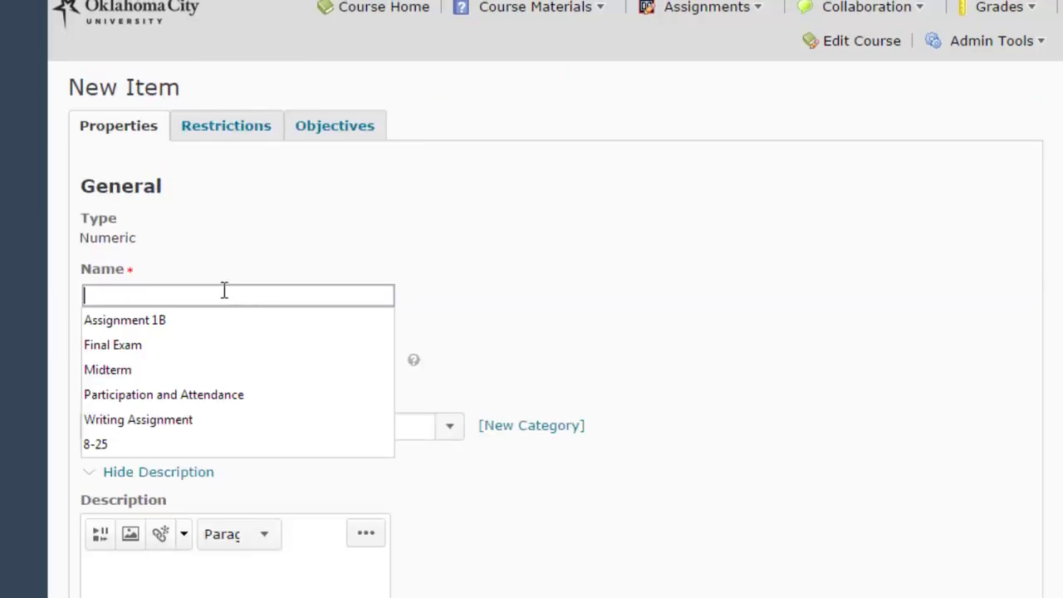
{"action": "type", "text": "Writing Assignment #2"}
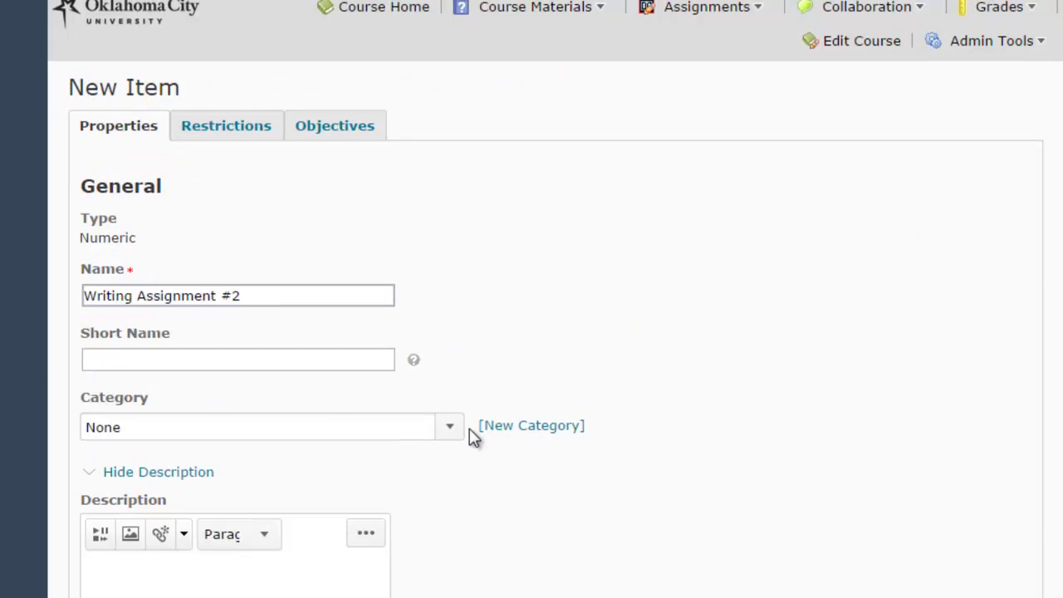
{"action": "left_click", "coordinate": [449, 426]}
{"action": "left_click", "coordinate": [385, 462]}
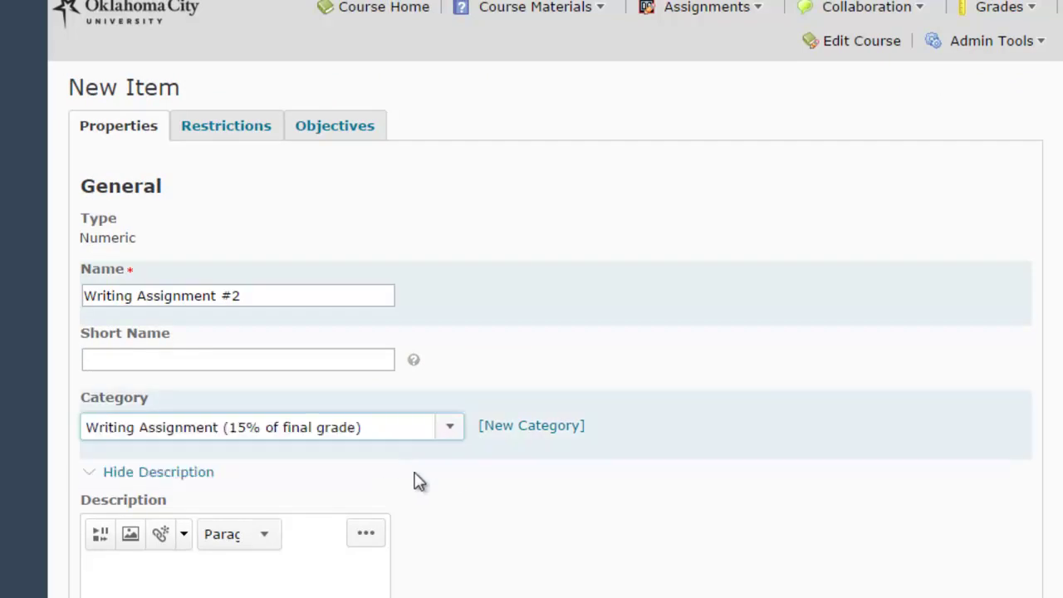
Set the maximum points of Writing Assignment #2 to 100 and save the item.
{"action": "scroll", "coordinate": [492, 564], "scroll_direction": "down", "scroll_amount": 5}
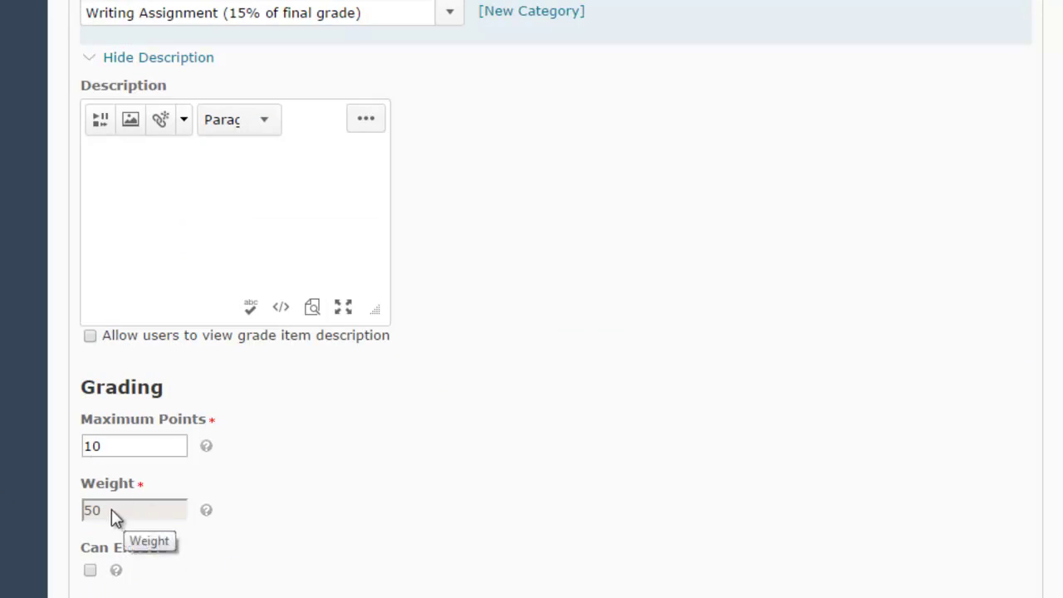
{"action": "left_click_drag", "start_coordinate": [141, 440], "coordinate": [27, 450]}
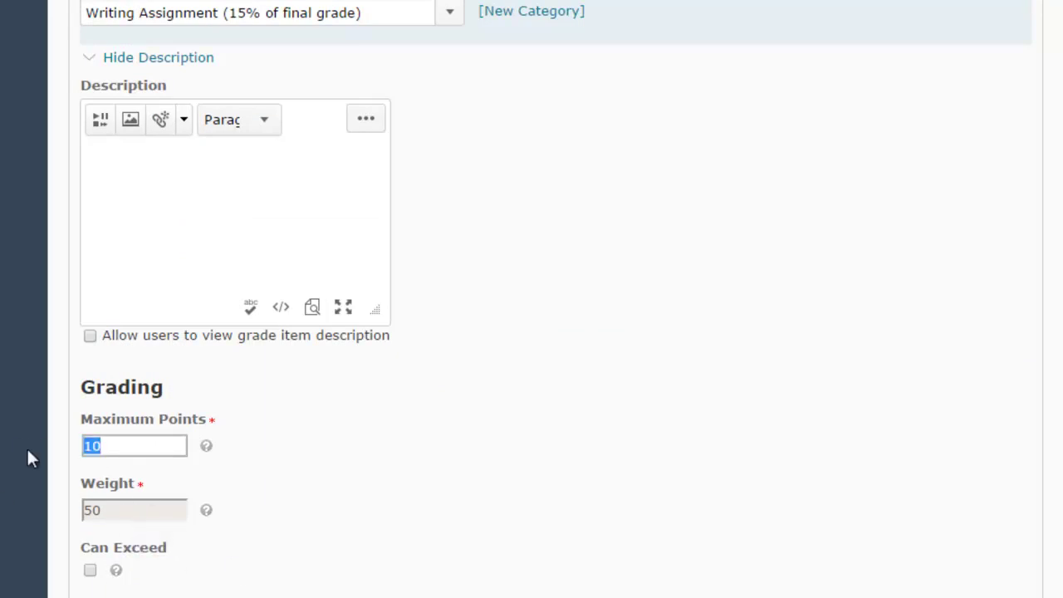
{"action": "type", "text": "100"}
{"action": "left_click", "coordinate": [386, 536]}
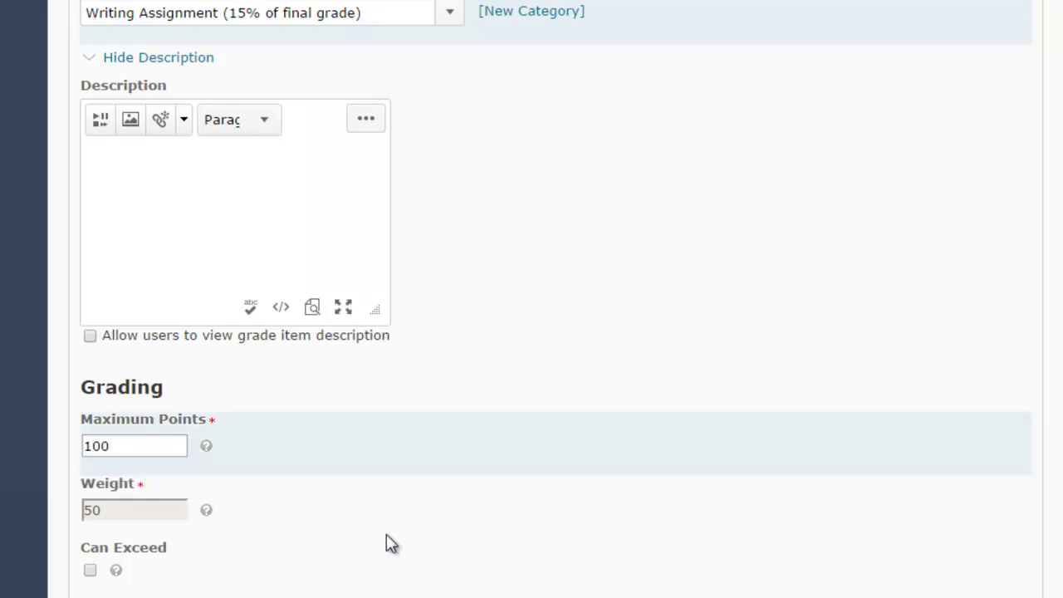
{"action": "scroll", "coordinate": [390, 543], "scroll_direction": "down", "scroll_amount": 3}
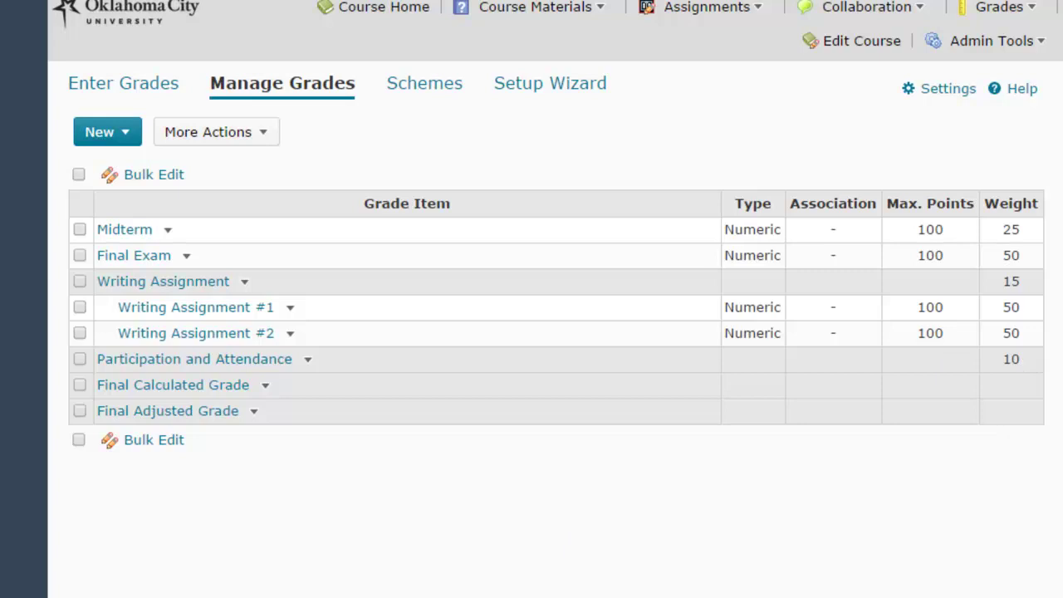
{"action": "left_click", "coordinate": [132, 140]}
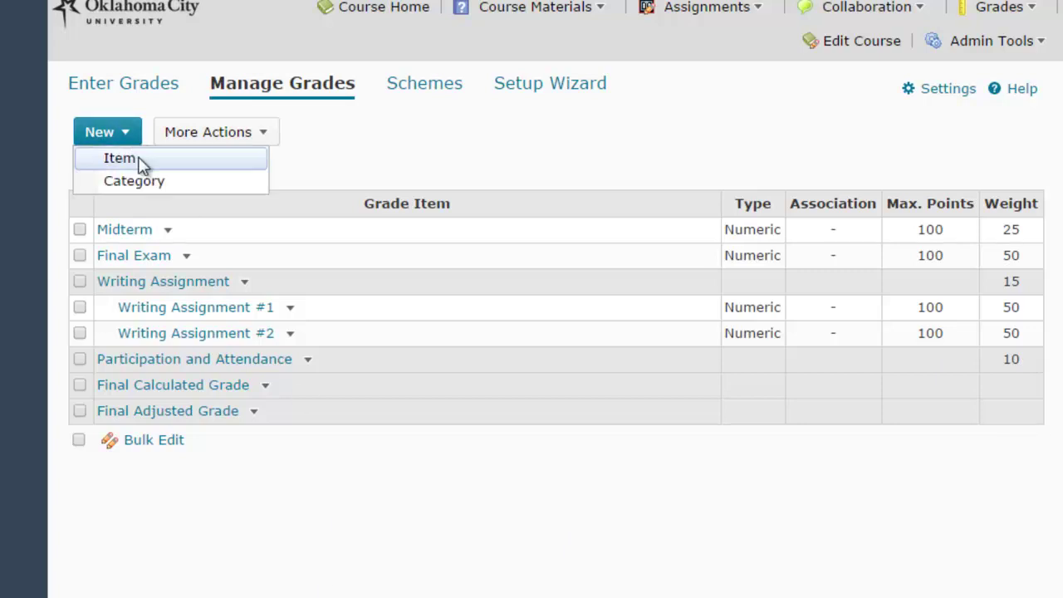
{"action": "left_click", "coordinate": [430, 164]}
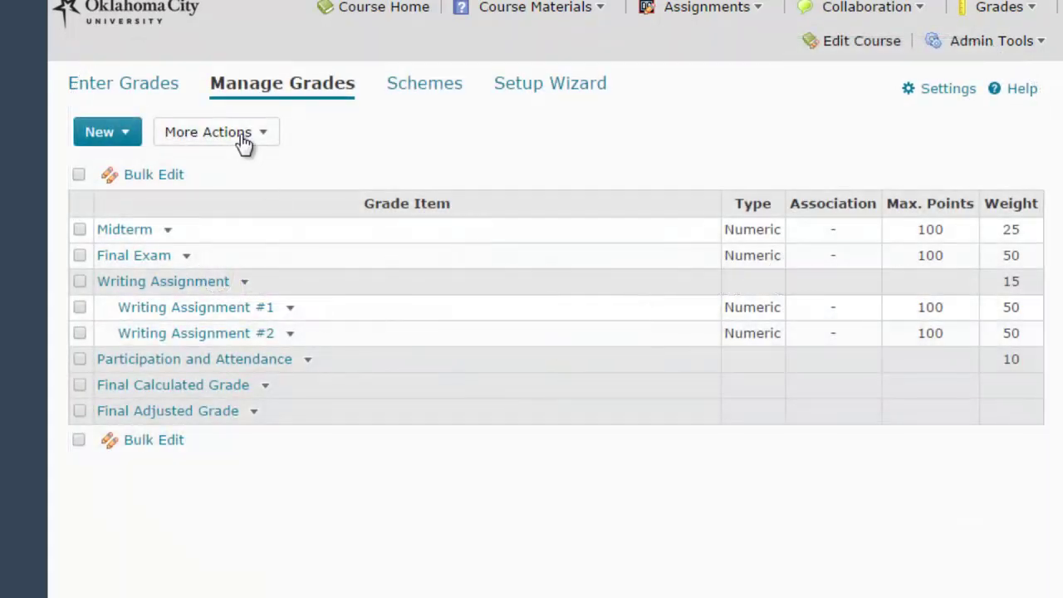
Start reordering the grade items and categories, setting Midterm's sort order to 3 and Final Exam's to 4.
{"action": "left_click", "coordinate": [254, 136]}
{"action": "left_click", "coordinate": [228, 183]}
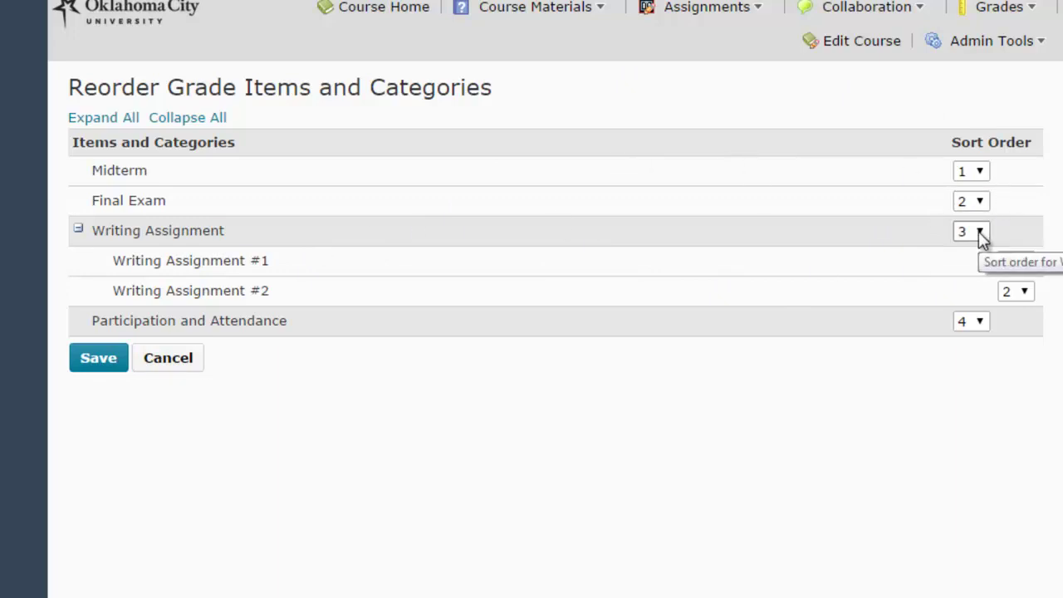
{"action": "left_click", "coordinate": [978, 171]}
{"action": "left_click", "coordinate": [971, 222]}
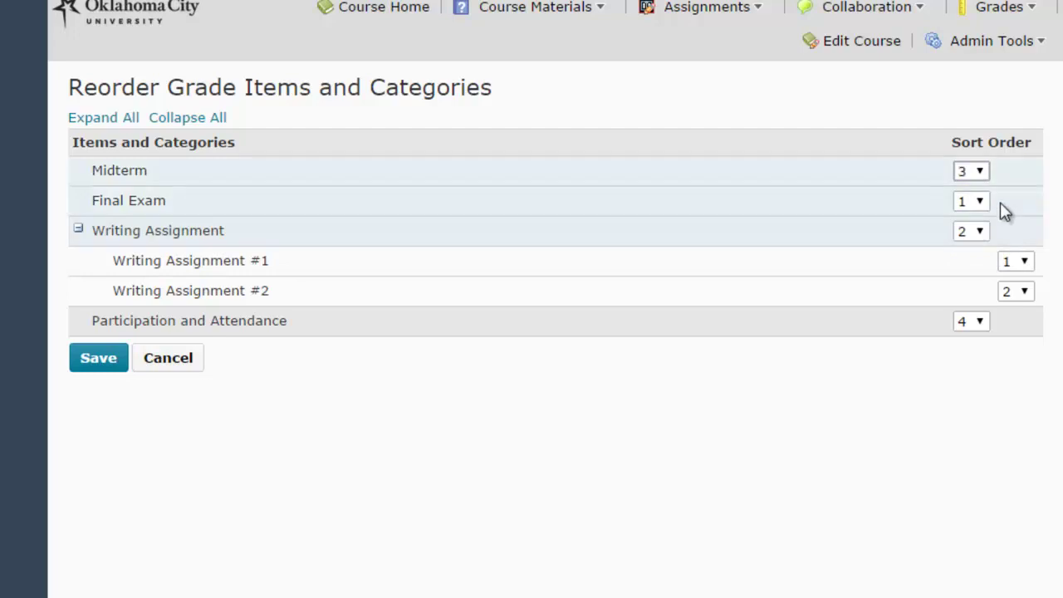
{"action": "left_click", "coordinate": [981, 202]}
{"action": "left_click", "coordinate": [973, 268]}
Set Writing Assignment #1's sort order to 2 within its category and save the new order.
{"action": "left_click", "coordinate": [1025, 262]}
{"action": "left_click", "coordinate": [1012, 298]}
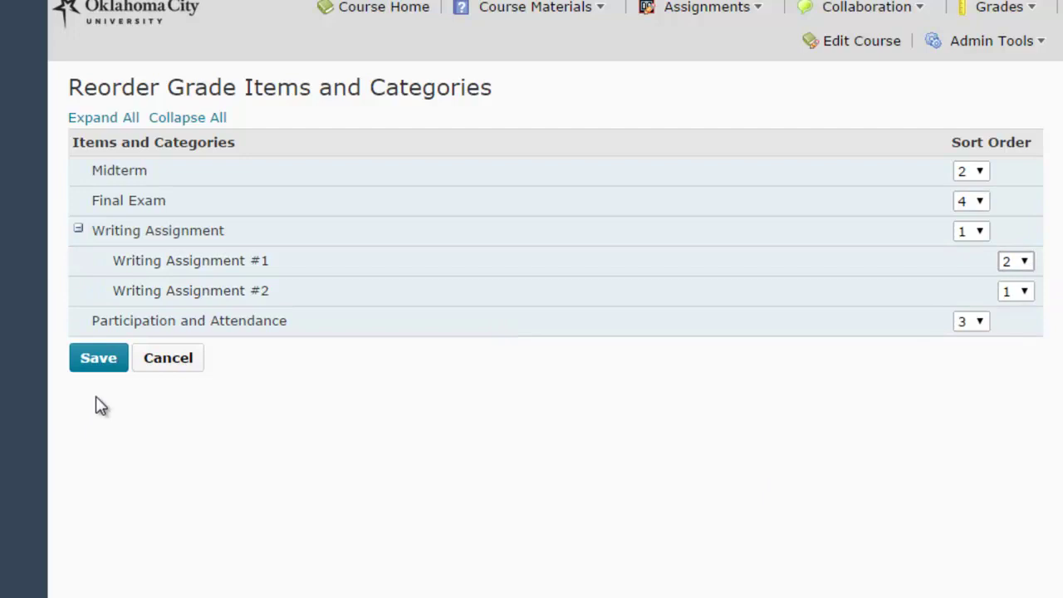
{"action": "left_click", "coordinate": [99, 362]}
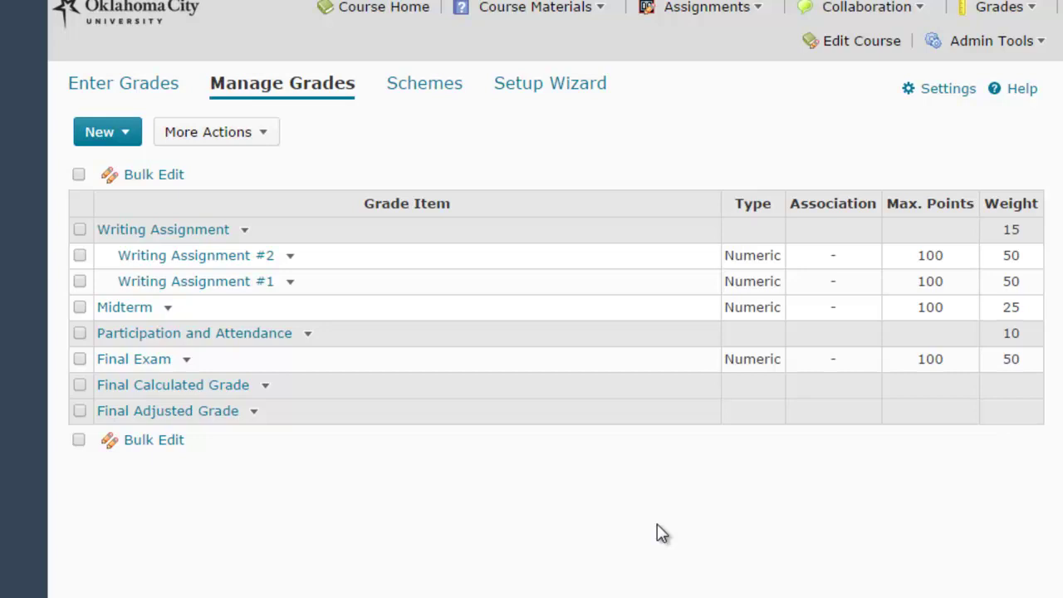
Bulk edit all grade items and categories, keep Writing Assignment #2 in the Writing Assignment category, and save.
{"action": "left_click", "coordinate": [78, 174]}
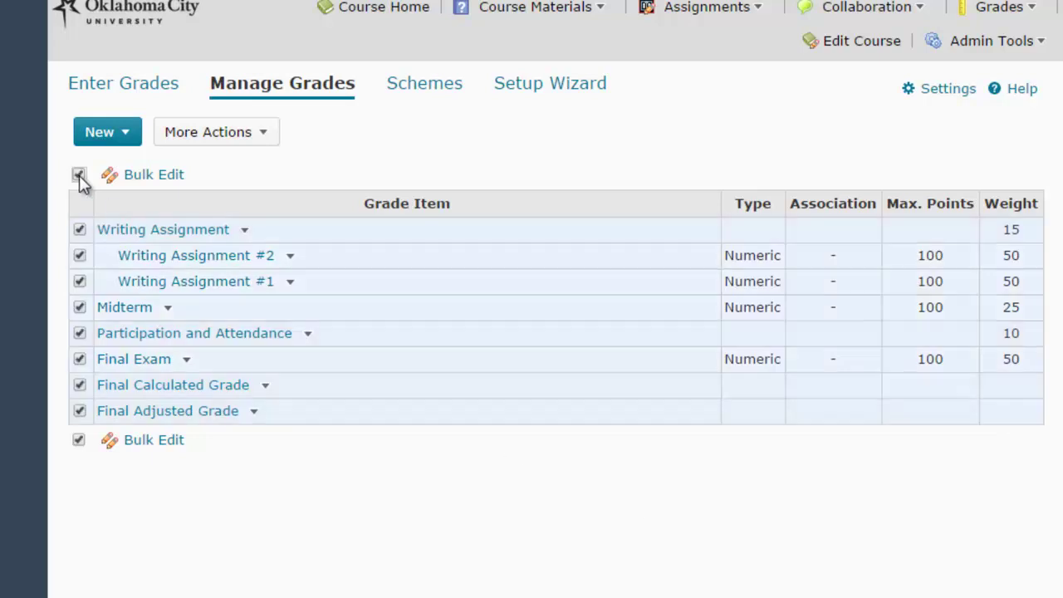
{"action": "left_click", "coordinate": [165, 178]}
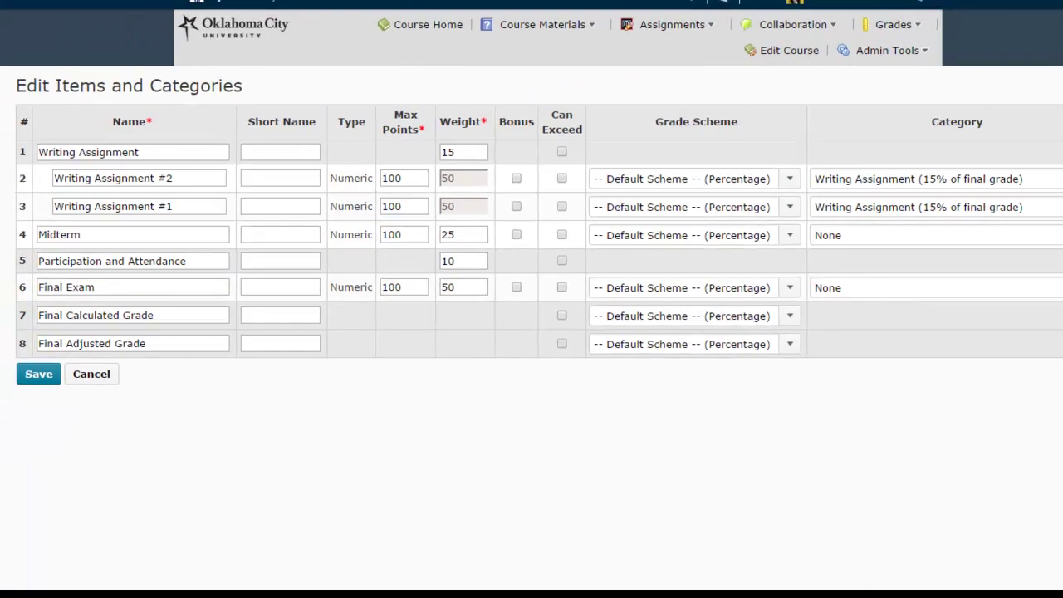
{"action": "left_click", "coordinate": [913, 178]}
{"action": "left_click", "coordinate": [913, 203]}
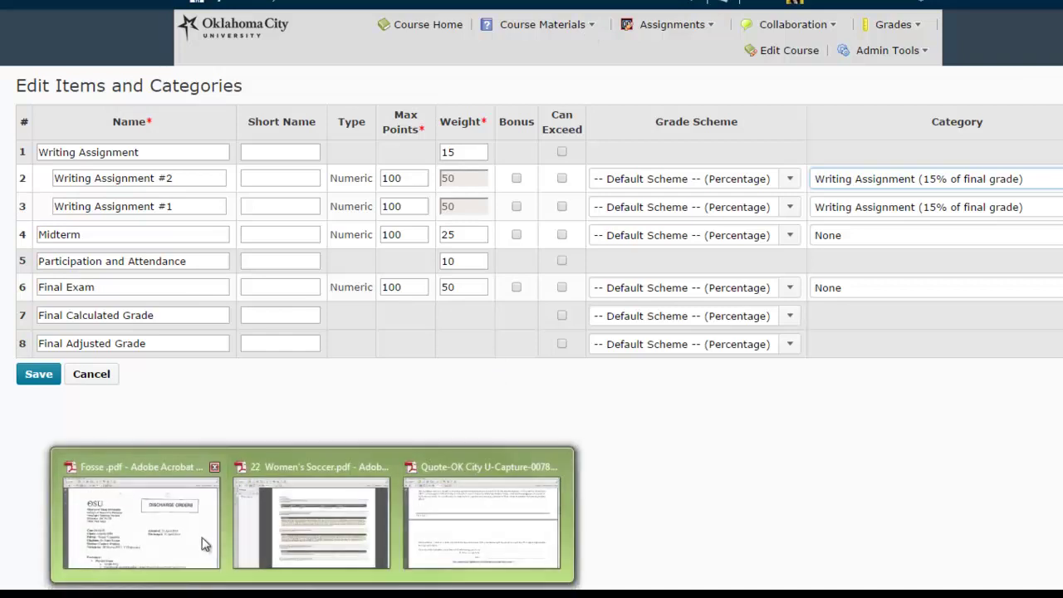
{"action": "left_click", "coordinate": [27, 392]}
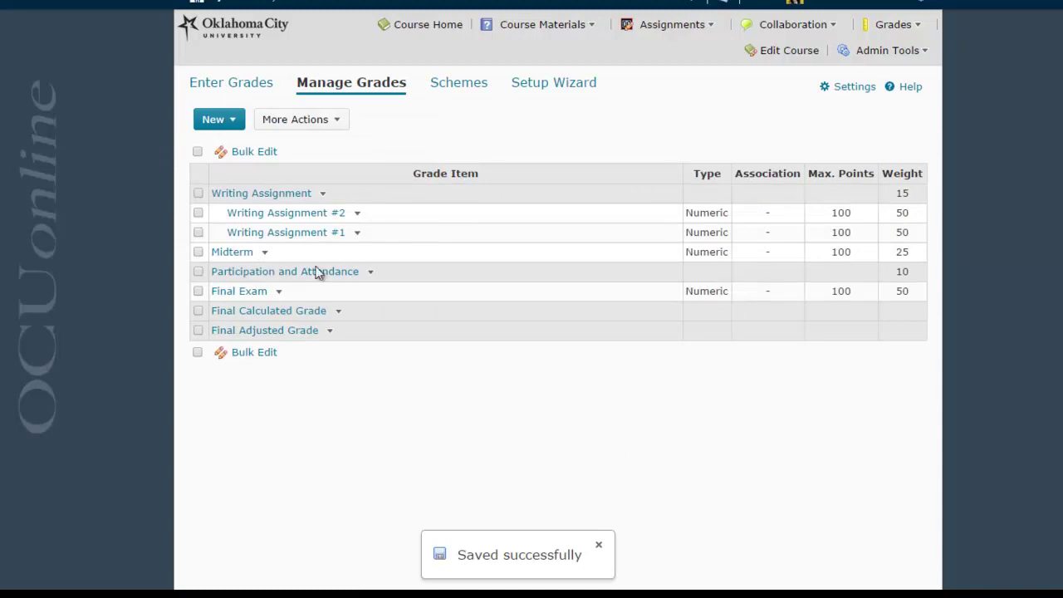
Review how the grade items and categories appear in the grade entry grid.
{"action": "left_click", "coordinate": [235, 87]}
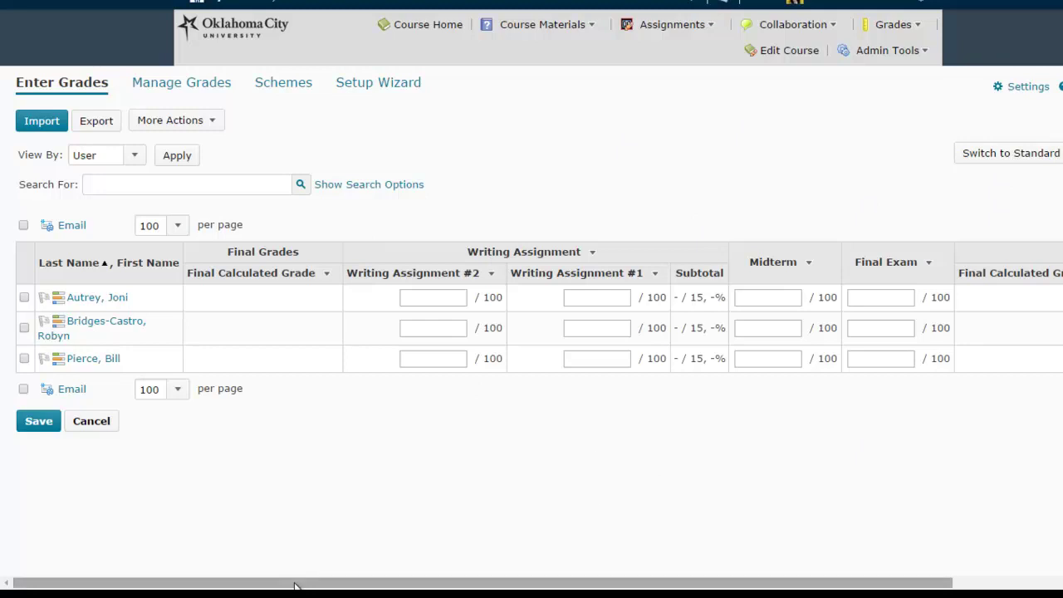
{"action": "mouse_move", "coordinate": [293, 585]}
{"action": "left_mouse_down"}
{"action": "mouse_move", "coordinate": [444, 586]}
{"action": "mouse_move", "coordinate": [278, 581]}
{"action": "left_mouse_up"}
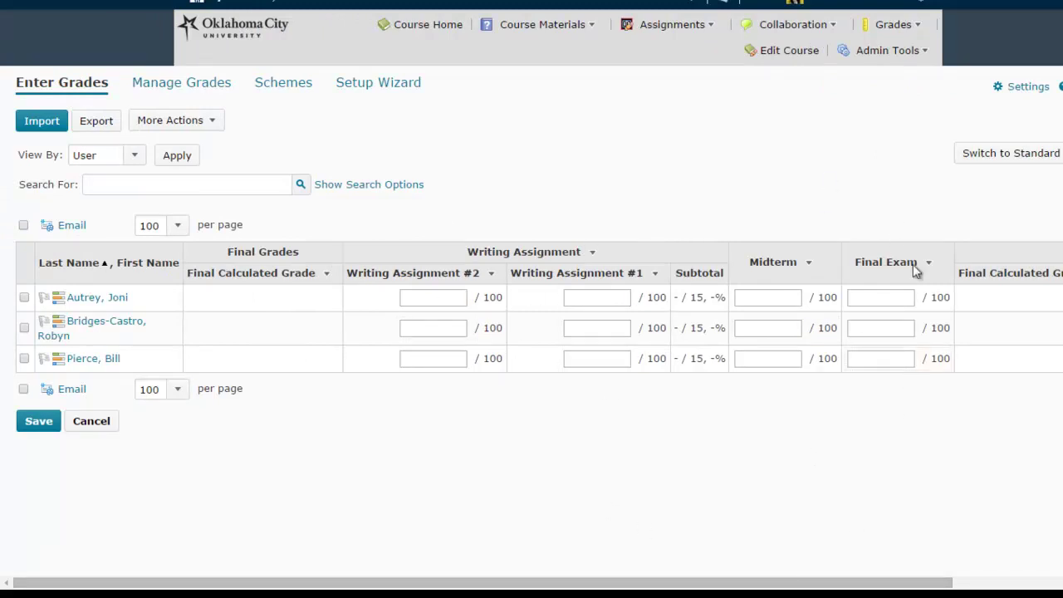
{"action": "left_click_drag", "start_coordinate": [717, 575], "coordinate": [631, 571]}
Create a numeric grade item named part 1 in the Participation and Attendance category and save it.
{"action": "left_click", "coordinate": [176, 88]}
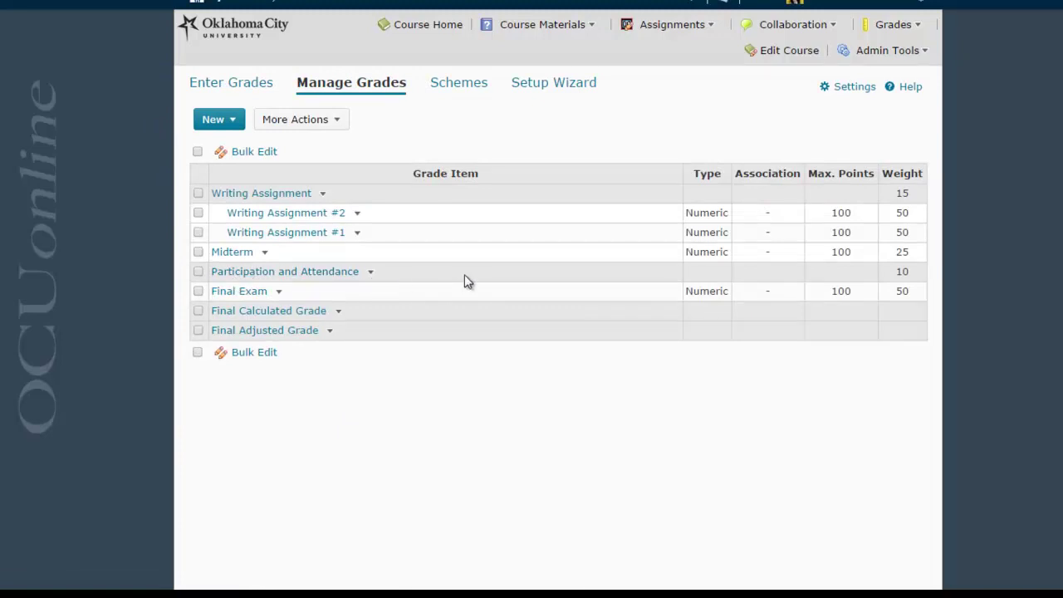
{"action": "left_click", "coordinate": [232, 123]}
{"action": "left_click", "coordinate": [229, 141]}
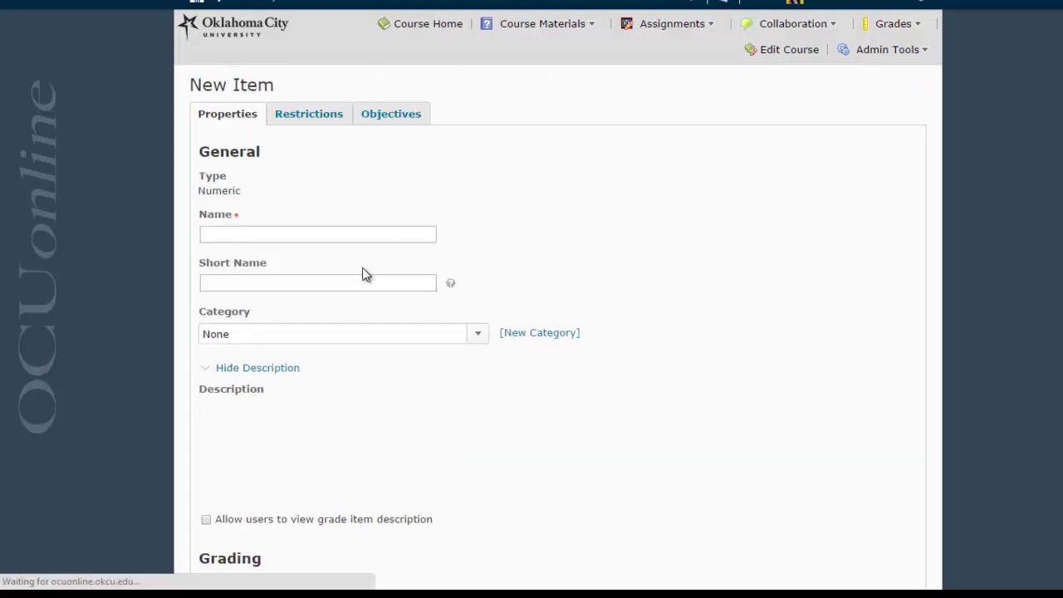
{"action": "left_click", "coordinate": [312, 242]}
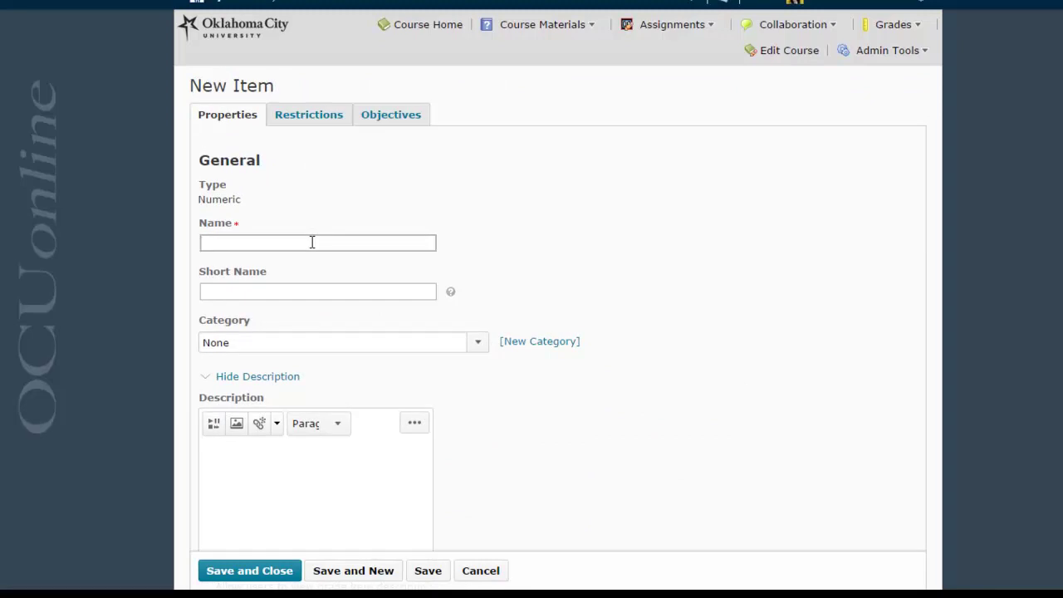
{"action": "type", "text": "part 1"}
{"action": "scroll", "coordinate": [411, 196], "scroll_direction": "down", "scroll_amount": 2}
{"action": "left_click", "coordinate": [412, 186]}
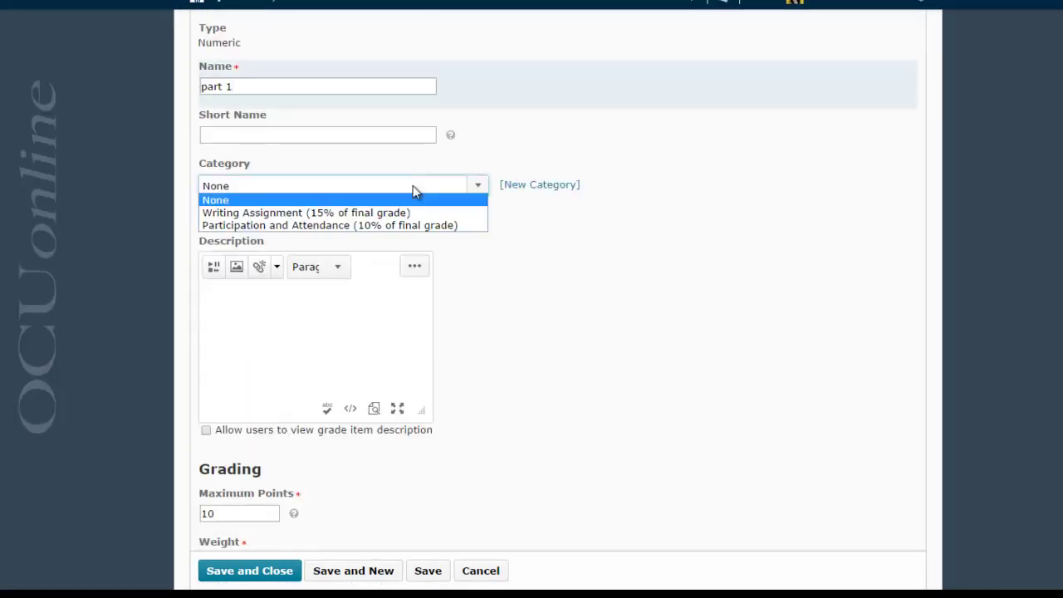
{"action": "left_click", "coordinate": [433, 226]}
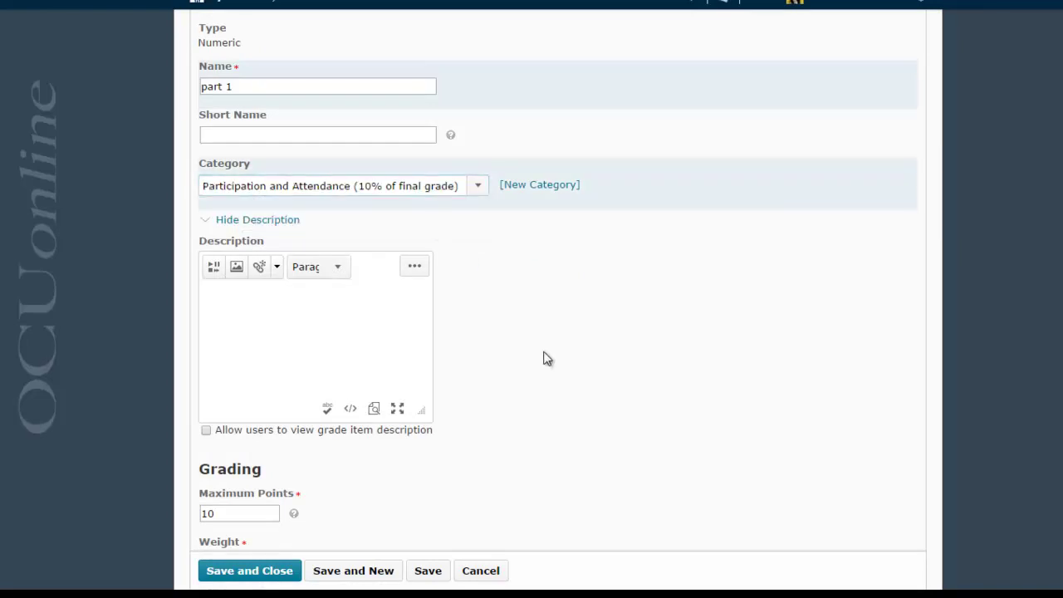
{"action": "scroll", "coordinate": [543, 357], "scroll_direction": "down", "scroll_amount": 3}
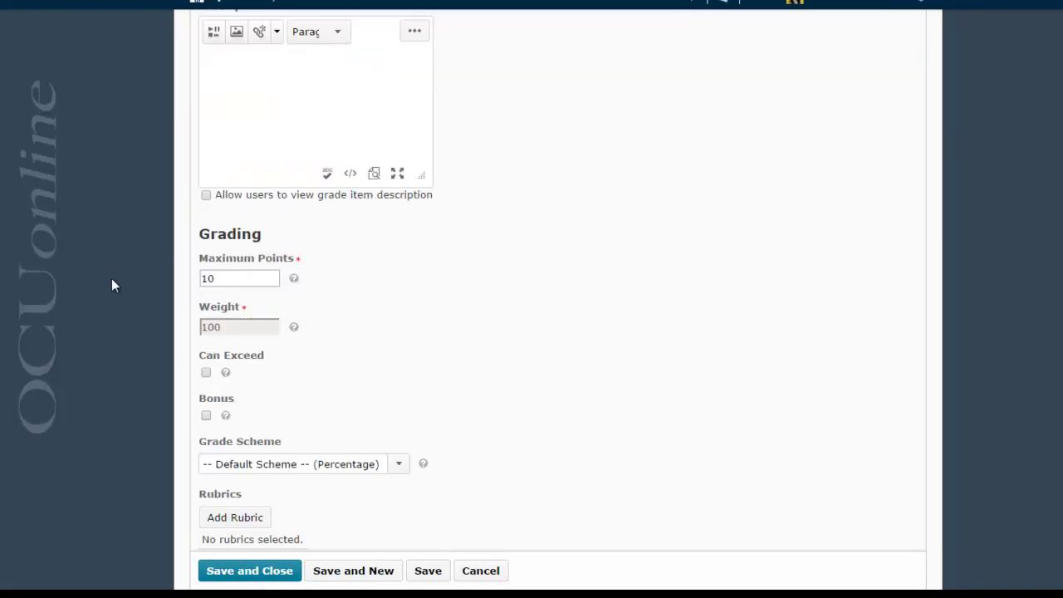
{"action": "left_click", "coordinate": [299, 578]}
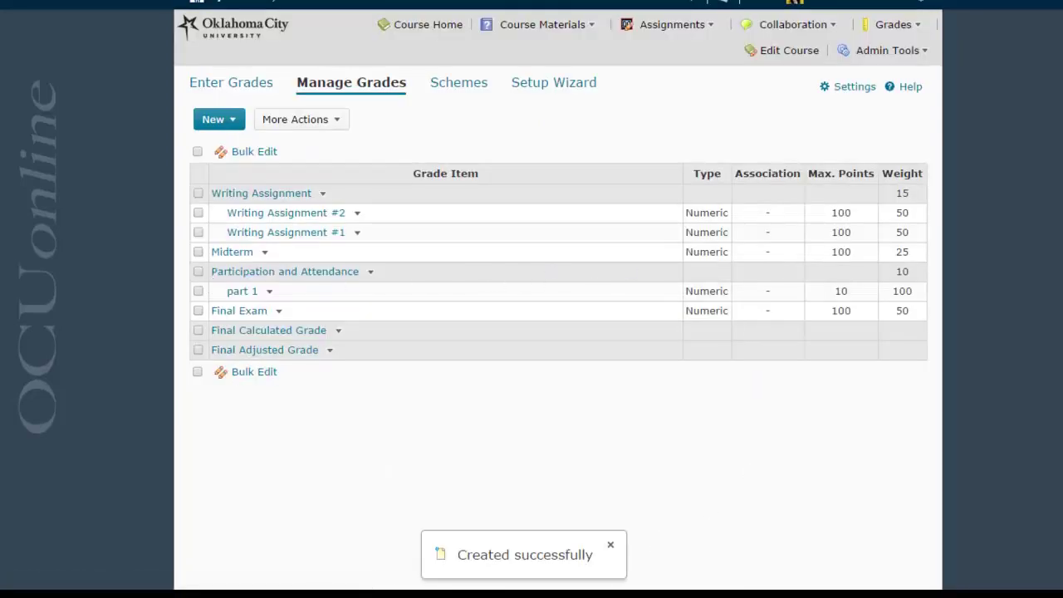
Check the grade entry grid for the Participation and Attendance category and its part 1 item.
{"action": "left_click", "coordinate": [231, 82]}
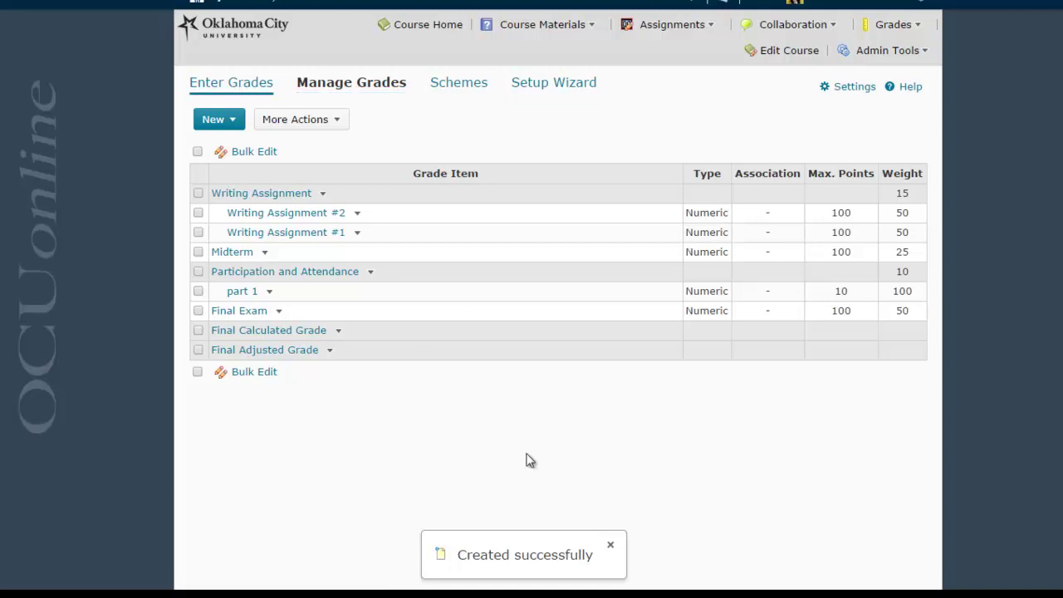
{"action": "left_click_drag", "start_coordinate": [439, 582], "coordinate": [711, 586]}
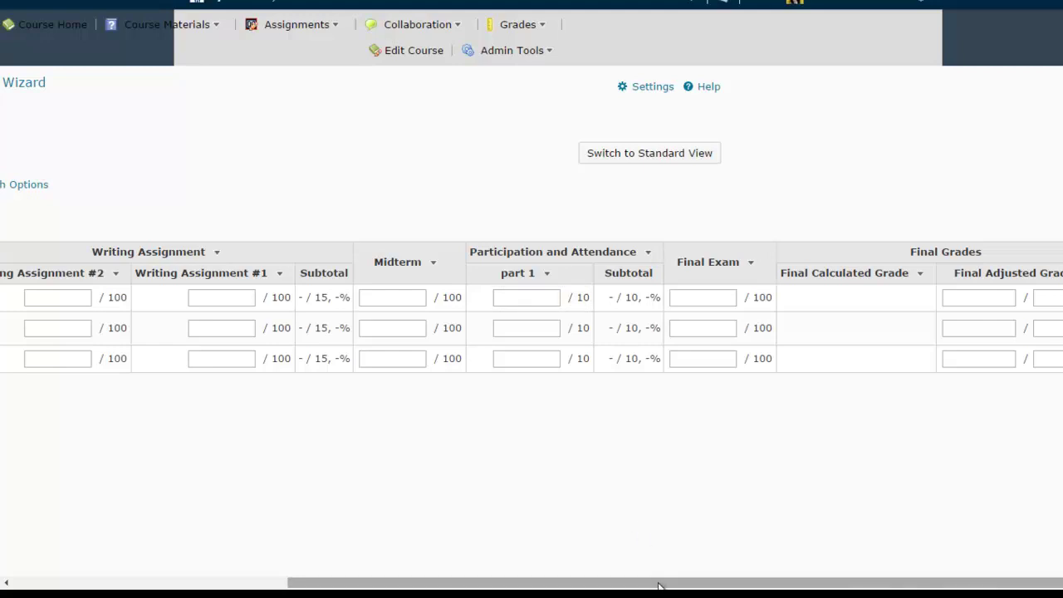
{"action": "left_click_drag", "start_coordinate": [659, 583], "coordinate": [88, 582]}
{"action": "left_click_drag", "start_coordinate": [451, 581], "coordinate": [208, 581]}
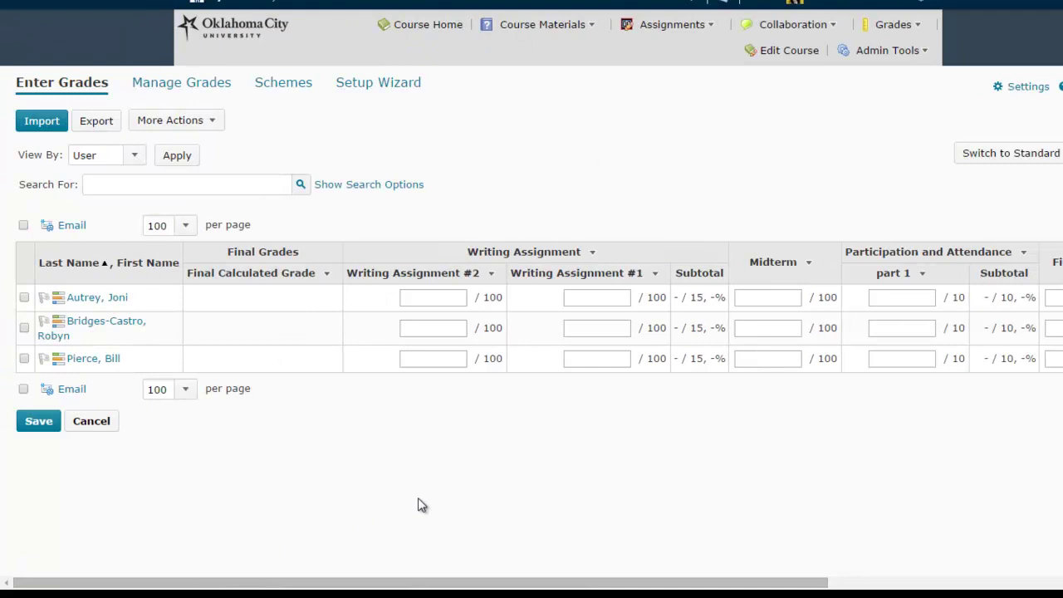